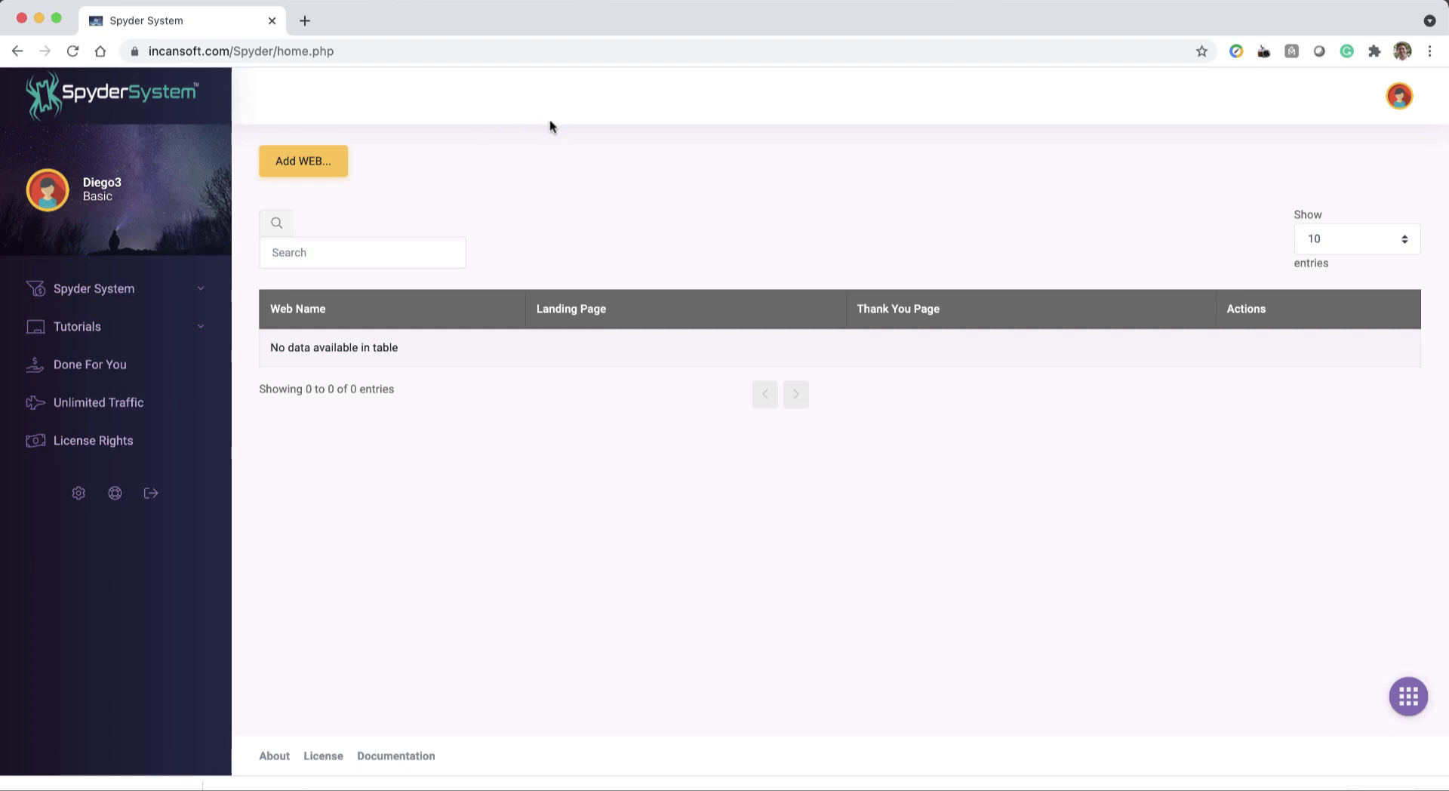
Step: Start a new Spyder web named 'My first web' and open the affiliate link offer page
{"action": "left_click", "coordinate": [307, 165]}
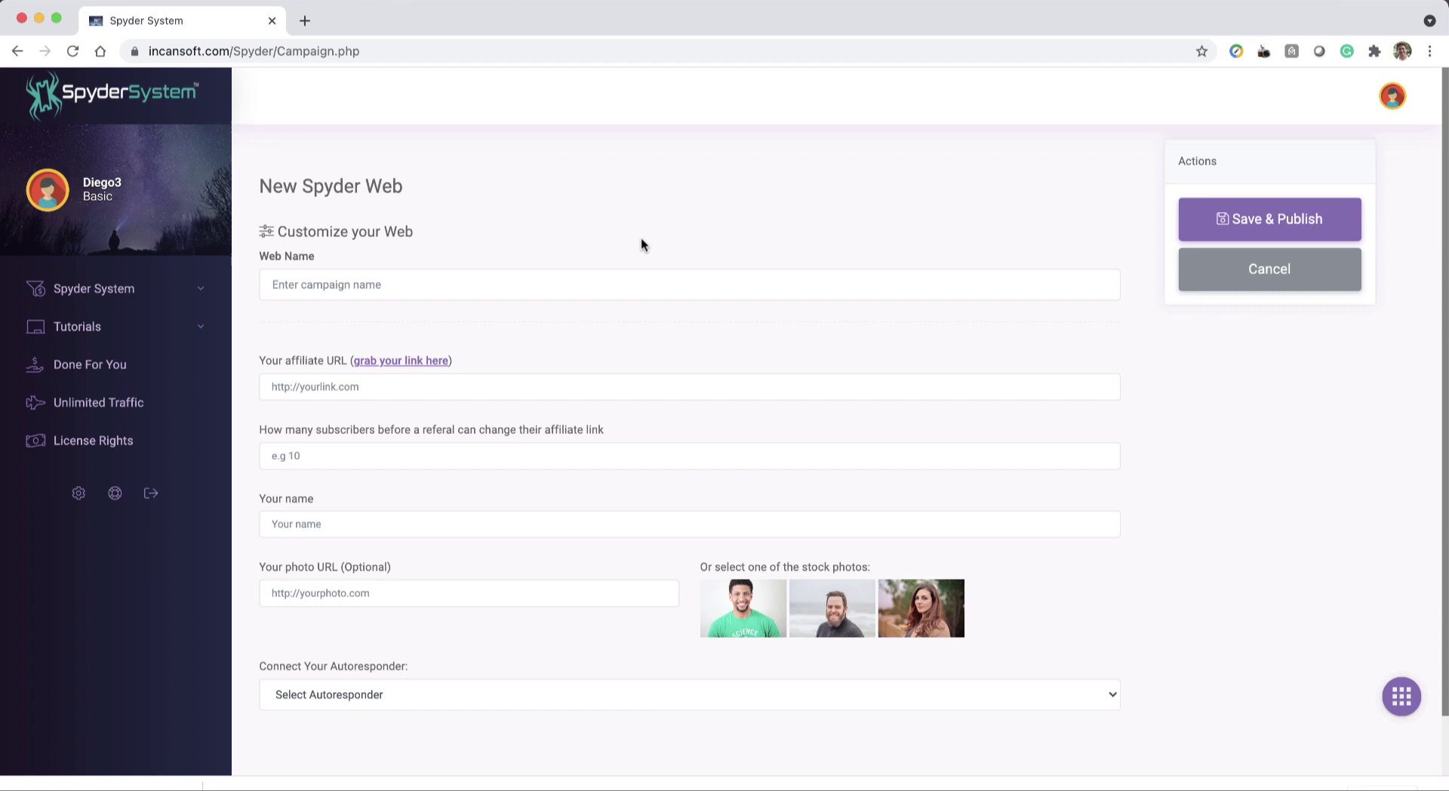
{"action": "scroll", "coordinate": [641, 238], "scroll_direction": "down", "scroll_amount": 2}
{"action": "left_click", "coordinate": [378, 233]}
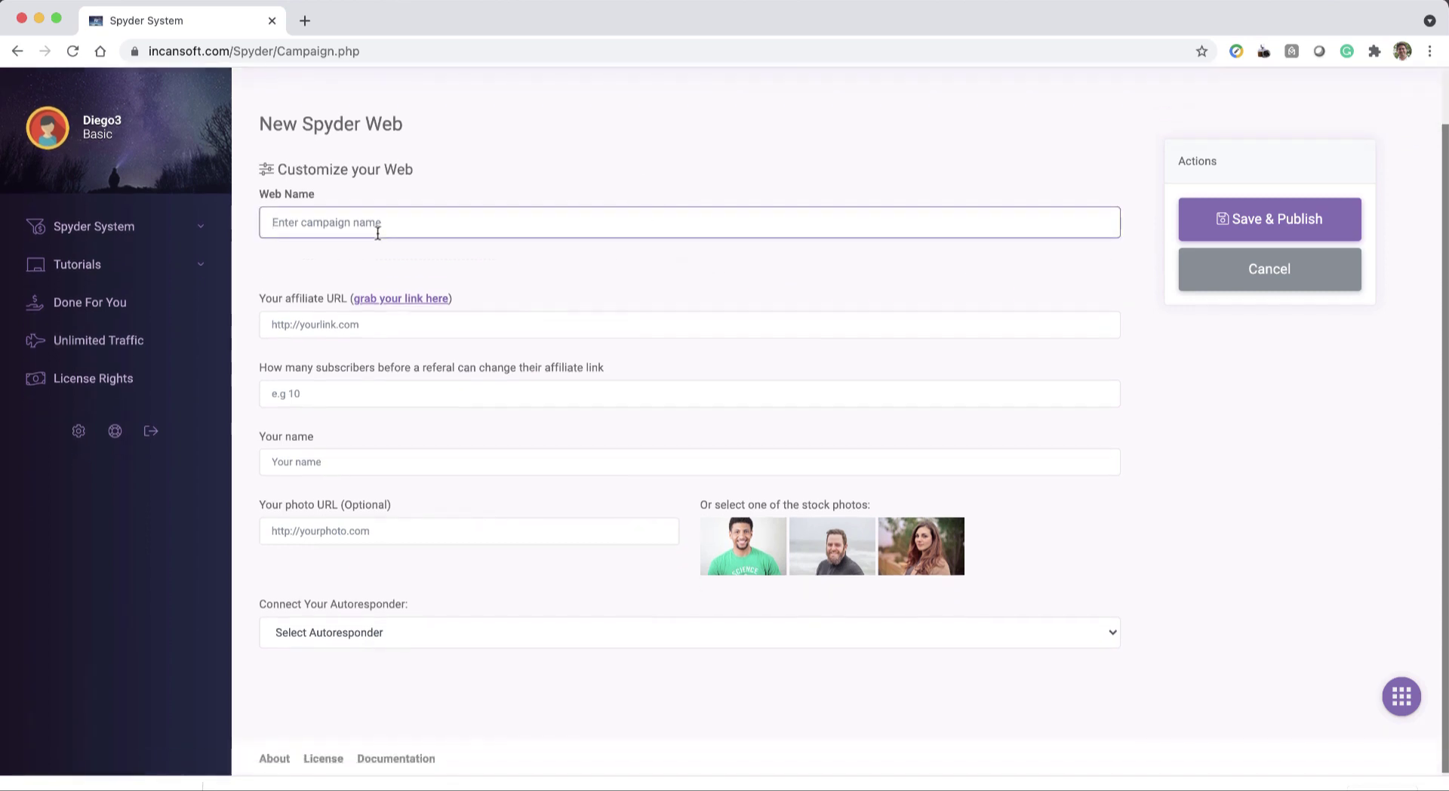
{"action": "type", "text": "My "}
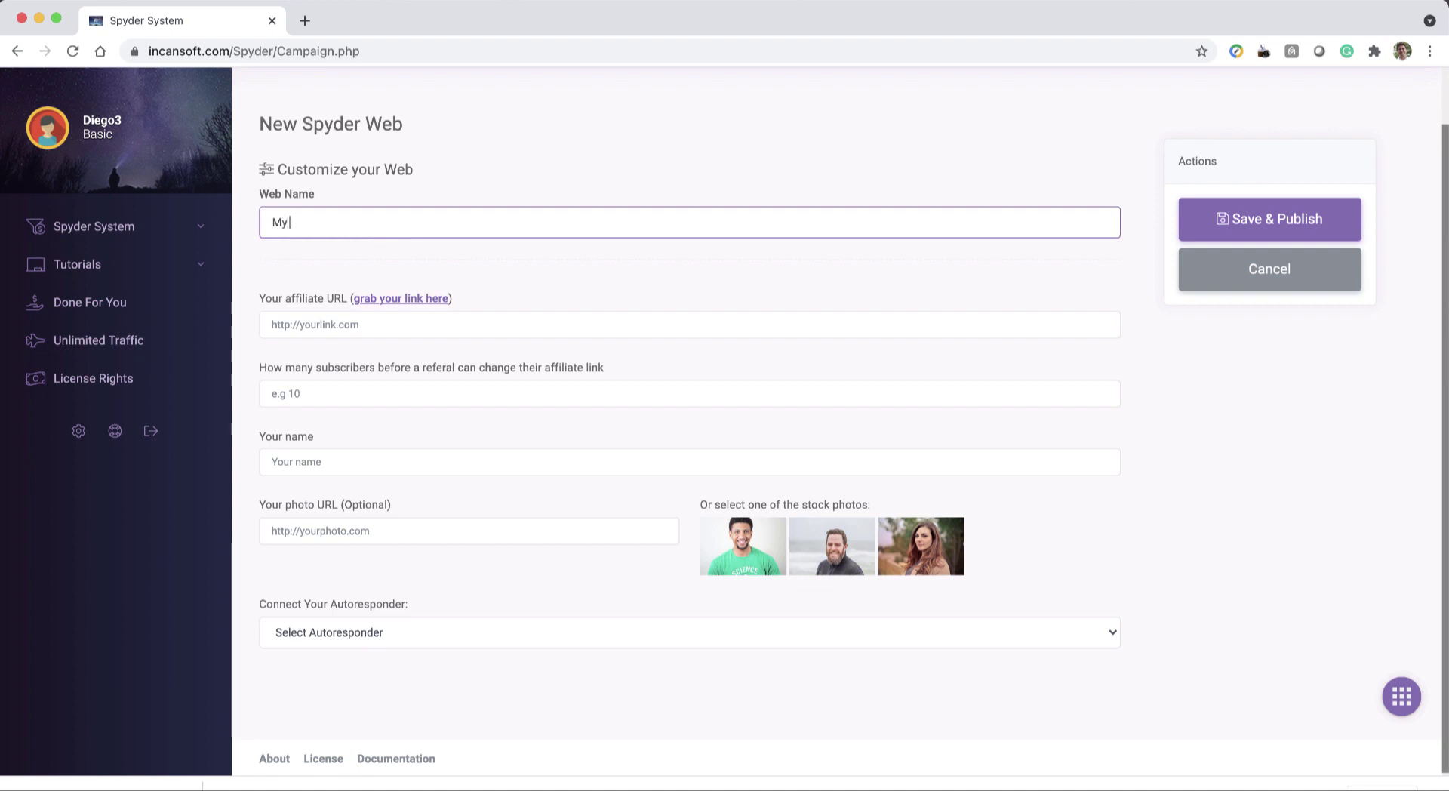
{"action": "type", "text": "first web"}
{"action": "left_click", "coordinate": [317, 334]}
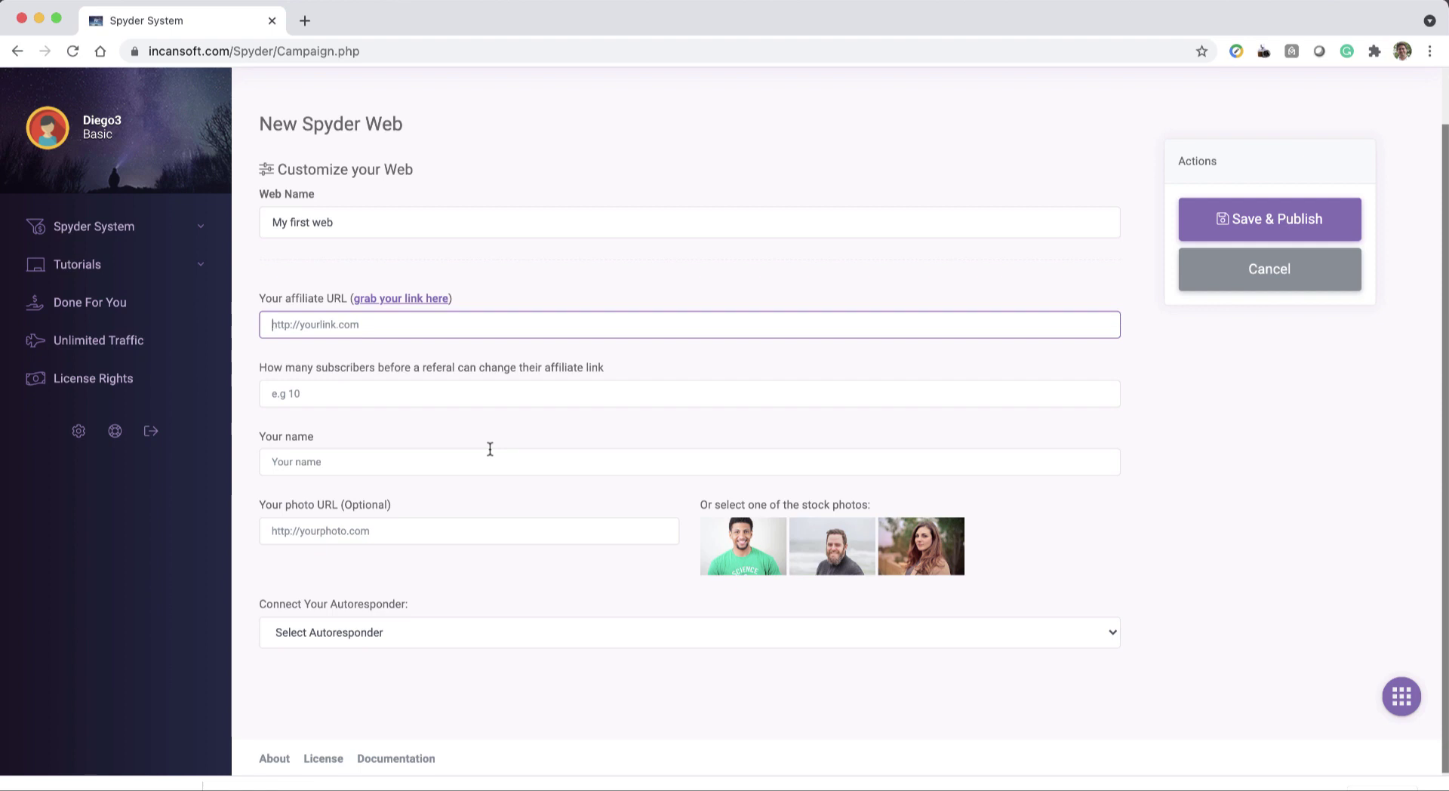
{"action": "left_click", "coordinate": [508, 307]}
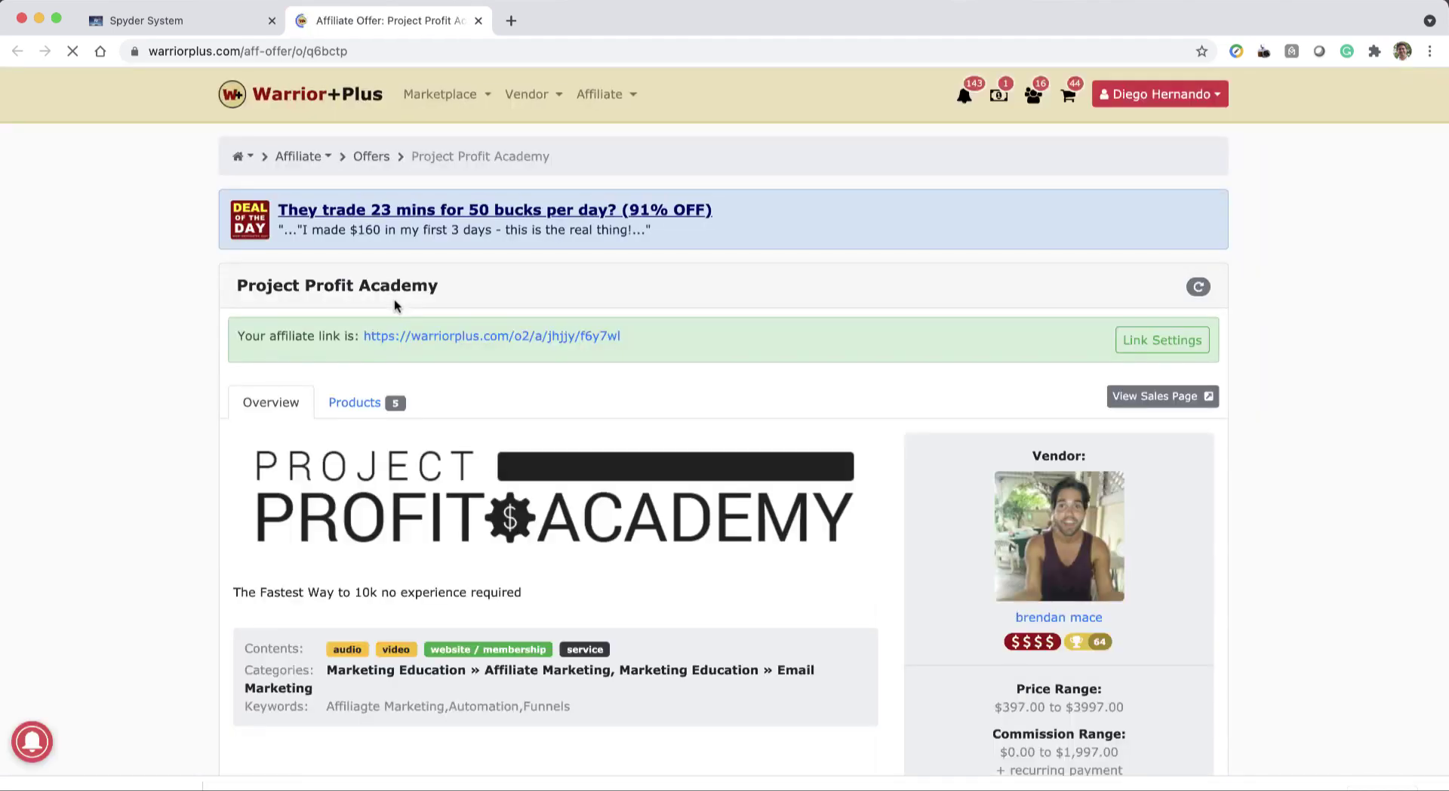
Step: Scroll through the Project Profit Academy offer page to review its affiliate link
{"action": "scroll", "coordinate": [394, 300], "scroll_direction": "down", "scroll_amount": 2}
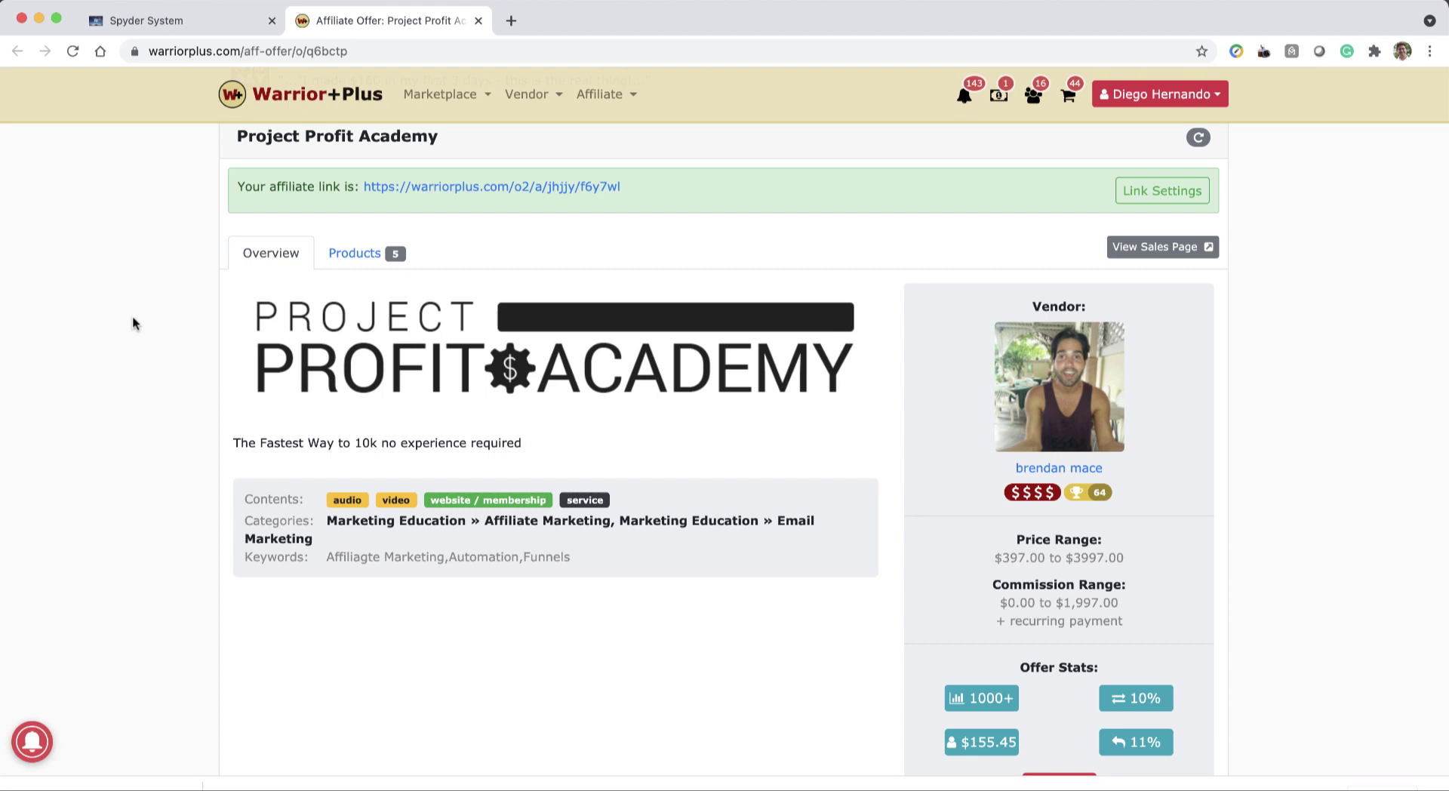
{"action": "scroll", "coordinate": [133, 316], "scroll_direction": "down", "scroll_amount": 2}
{"action": "scroll", "coordinate": [133, 316], "scroll_direction": "up", "scroll_amount": 3}
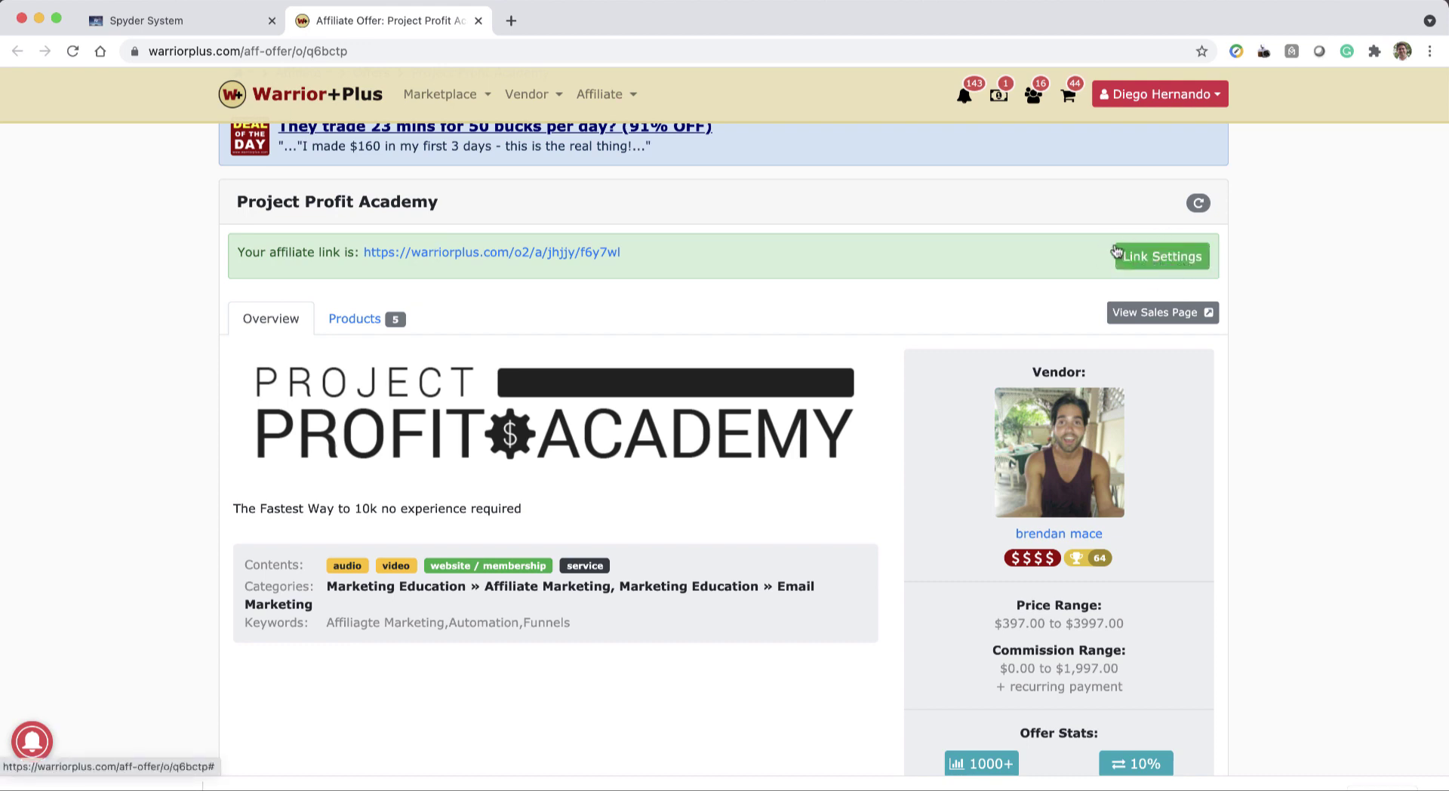
Step: Copy the default Project Profit Academy affiliate link from Link Settings
{"action": "left_click", "coordinate": [1118, 253]}
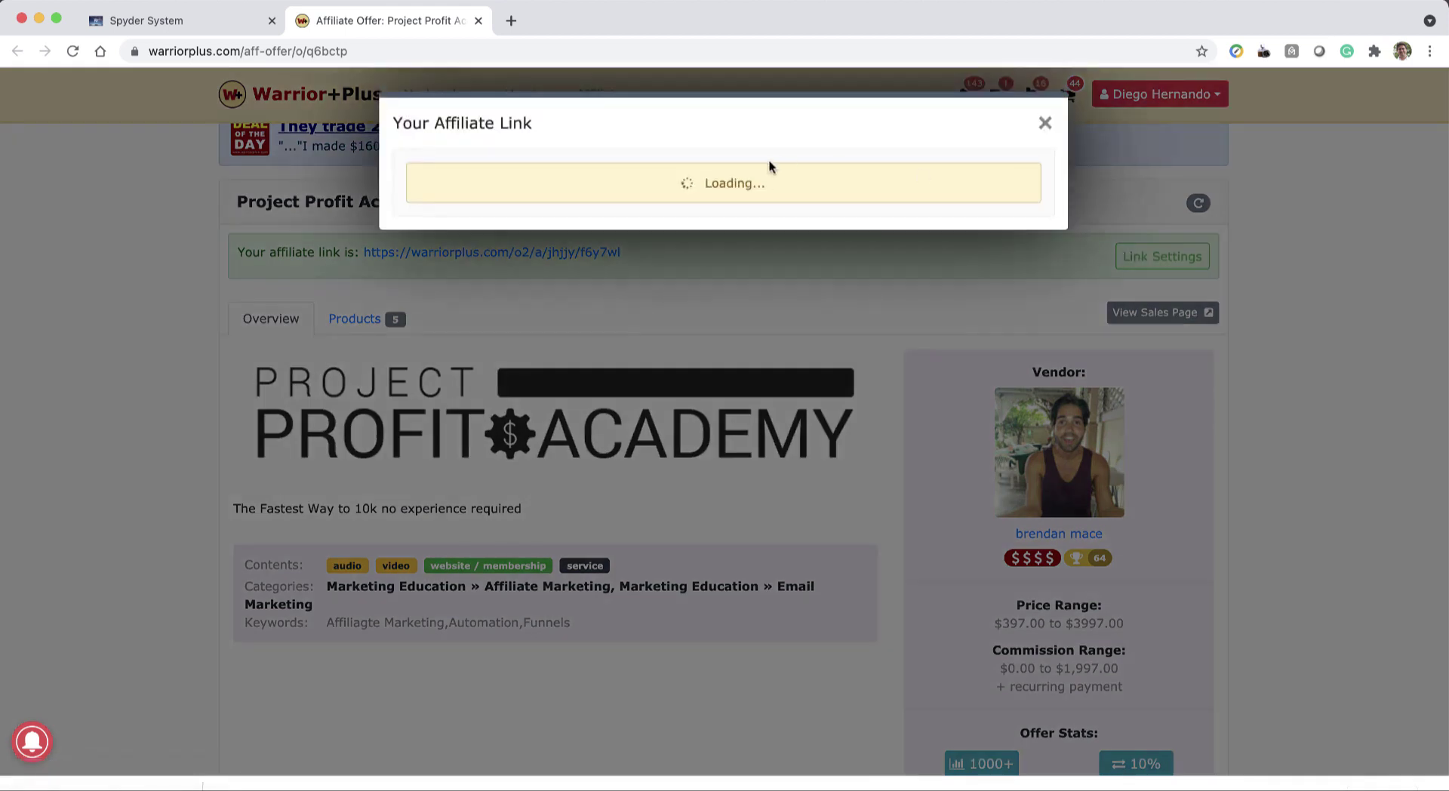
{"action": "left_click_drag", "start_coordinate": [659, 273], "coordinate": [377, 277]}
{"action": "key", "text": "super+c"}
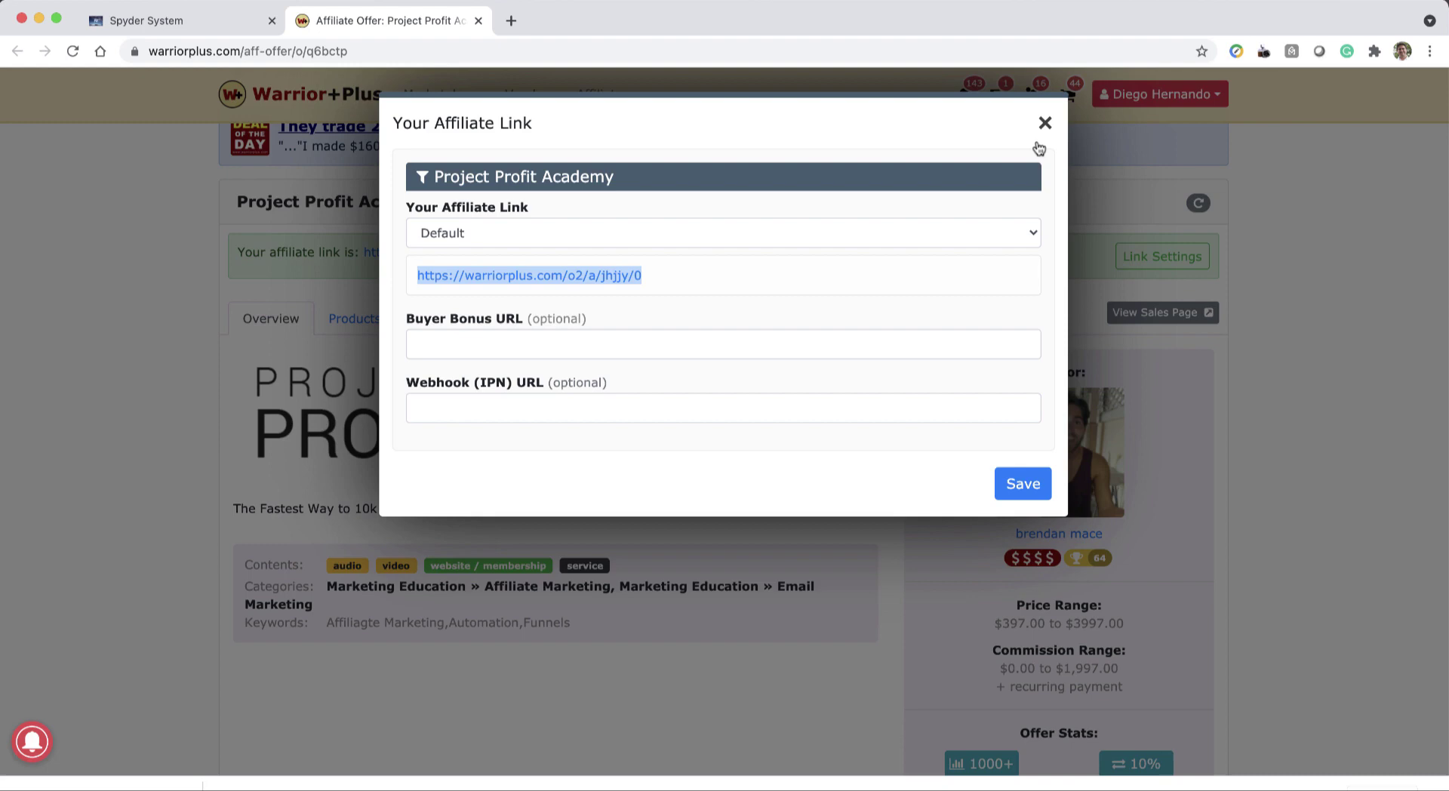
{"action": "left_click", "coordinate": [1045, 122]}
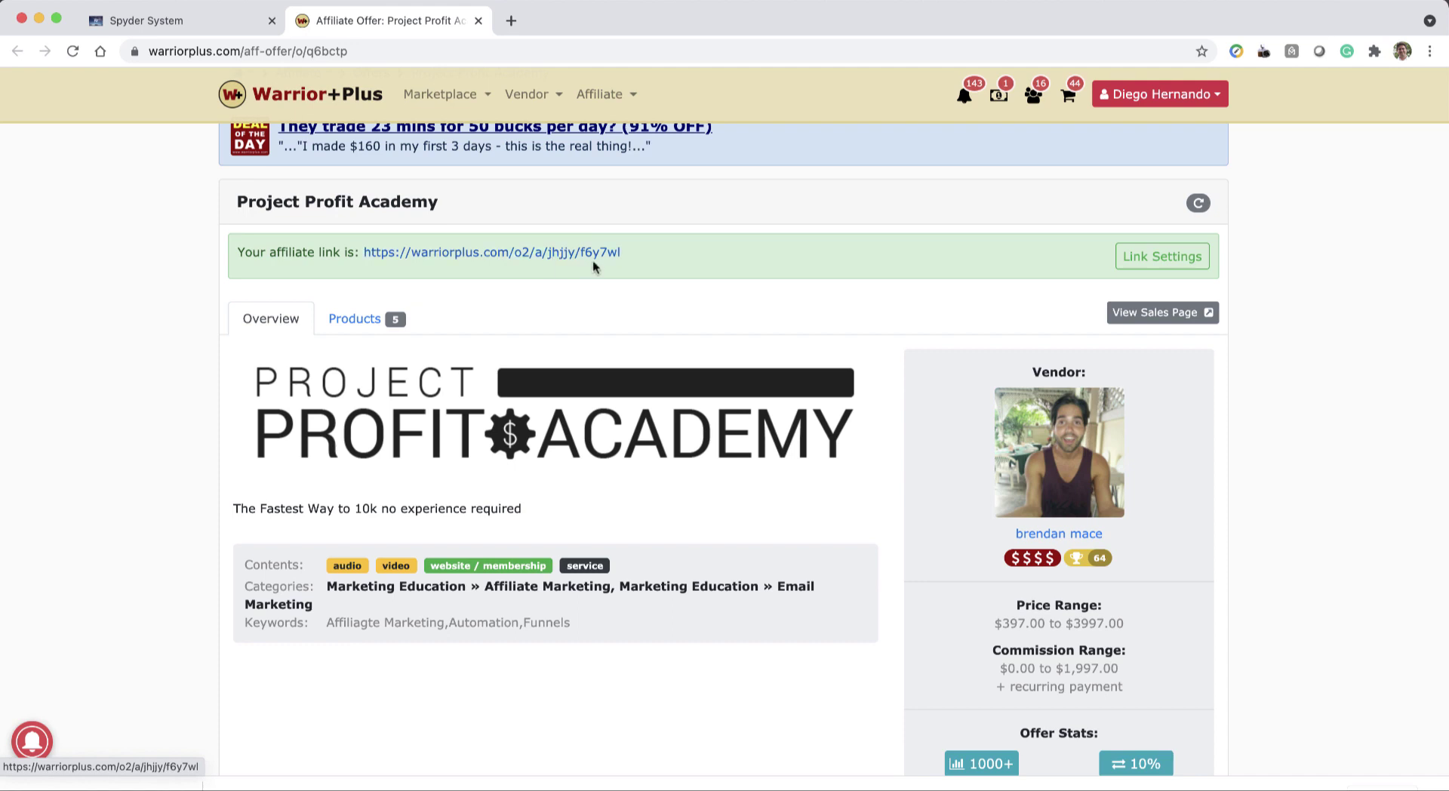
Step: Paste the affiliate link into the Spyder web form and set the subscriber threshold to 5
{"action": "left_click", "coordinate": [172, 21]}
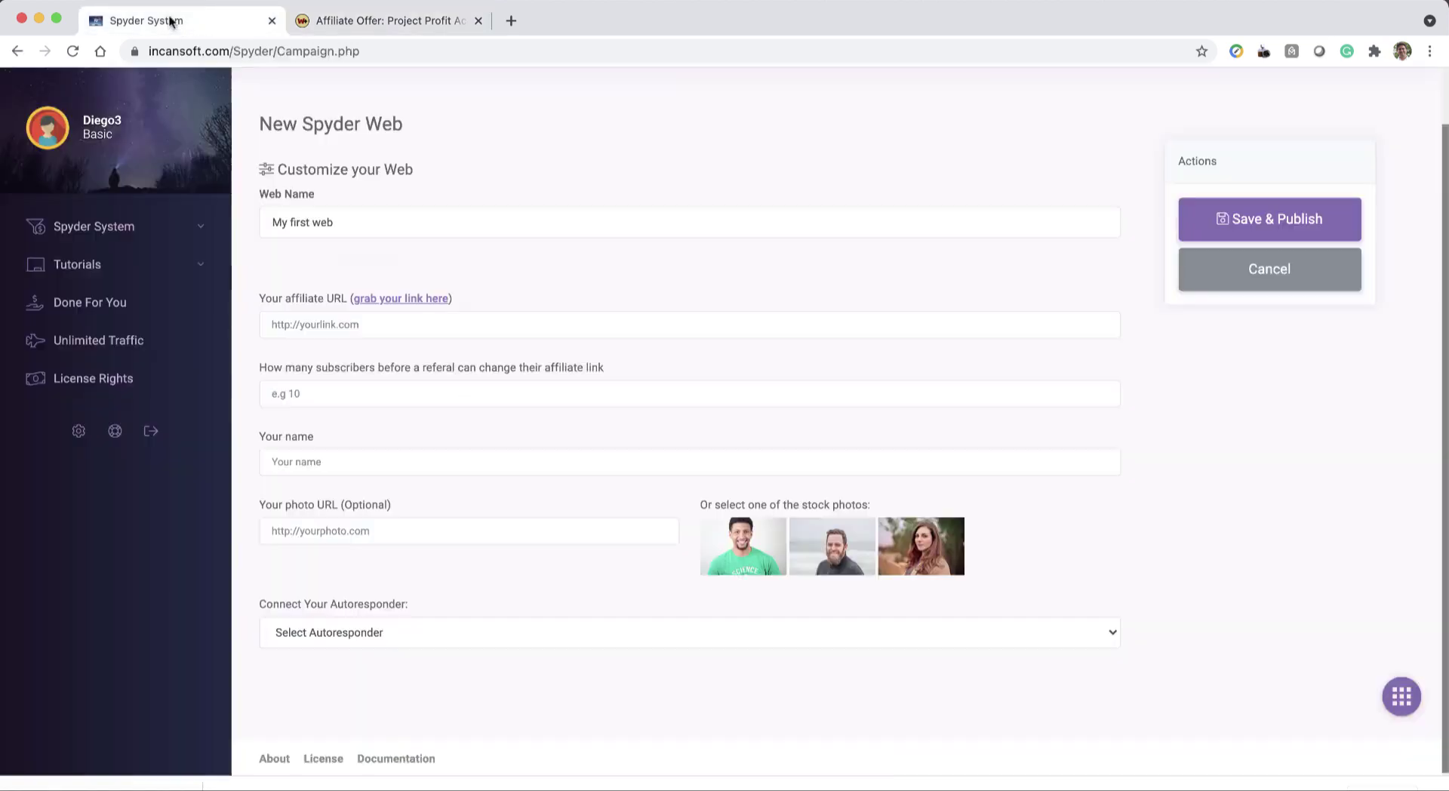
{"action": "left_click", "coordinate": [369, 326]}
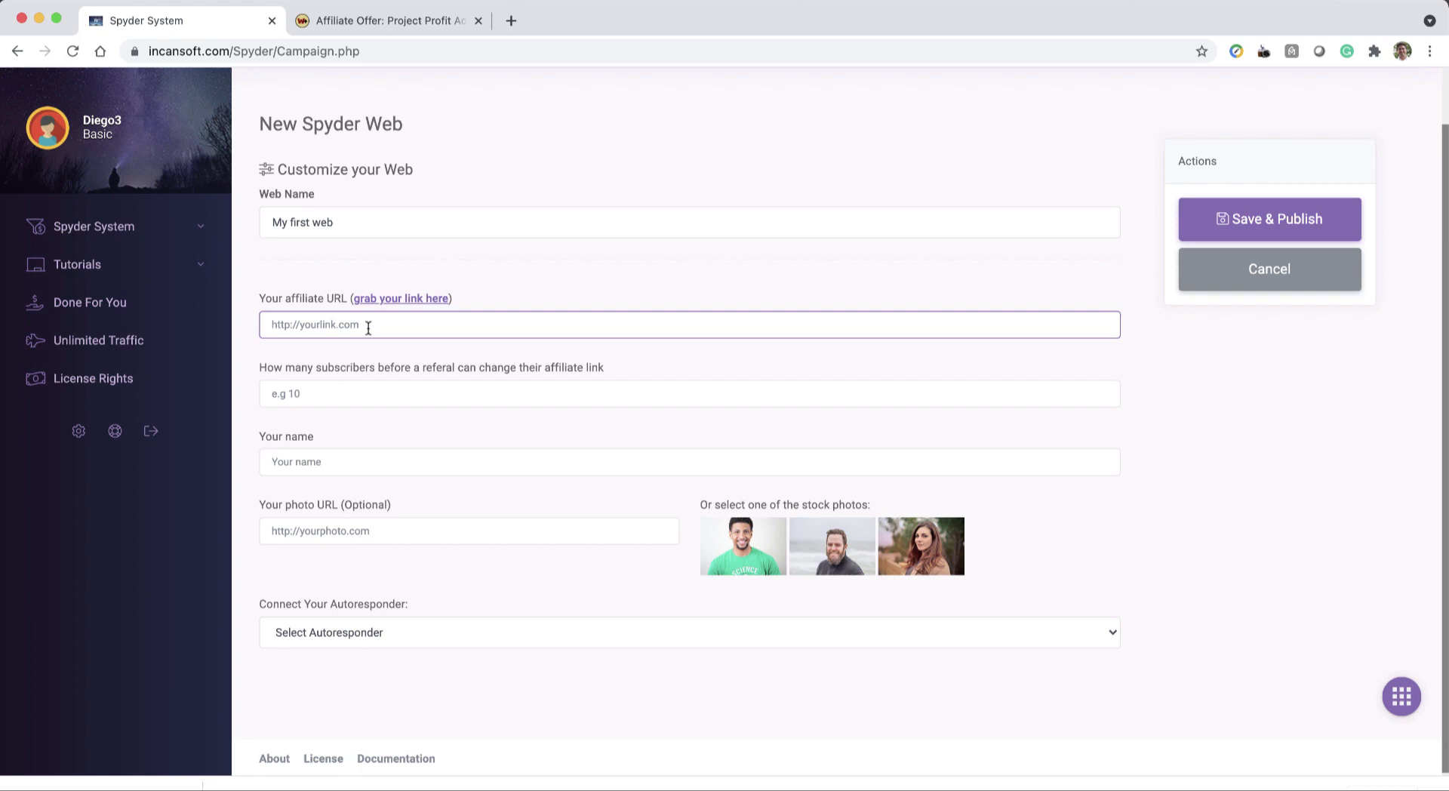
{"action": "key", "text": "super+v"}
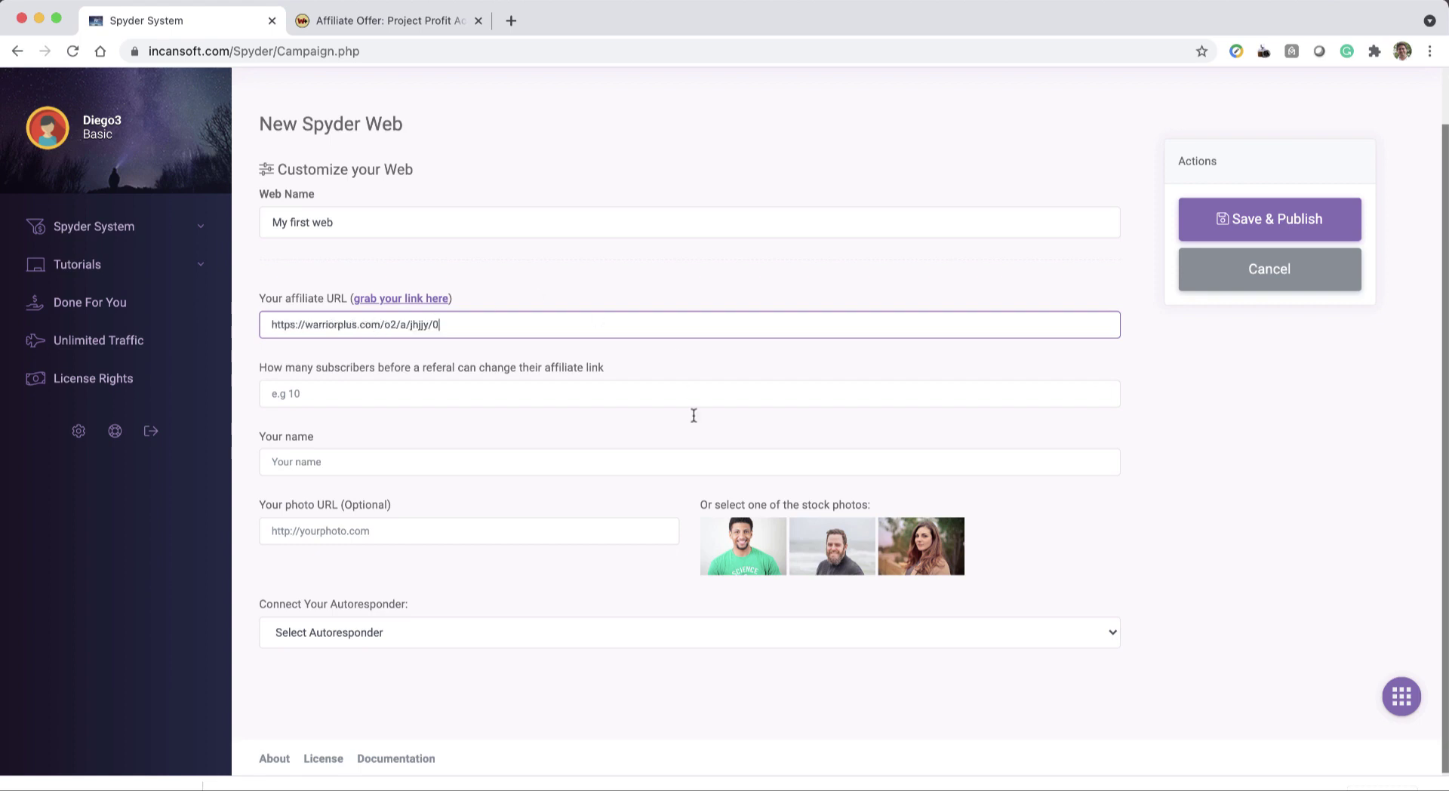
{"action": "left_click", "coordinate": [341, 395]}
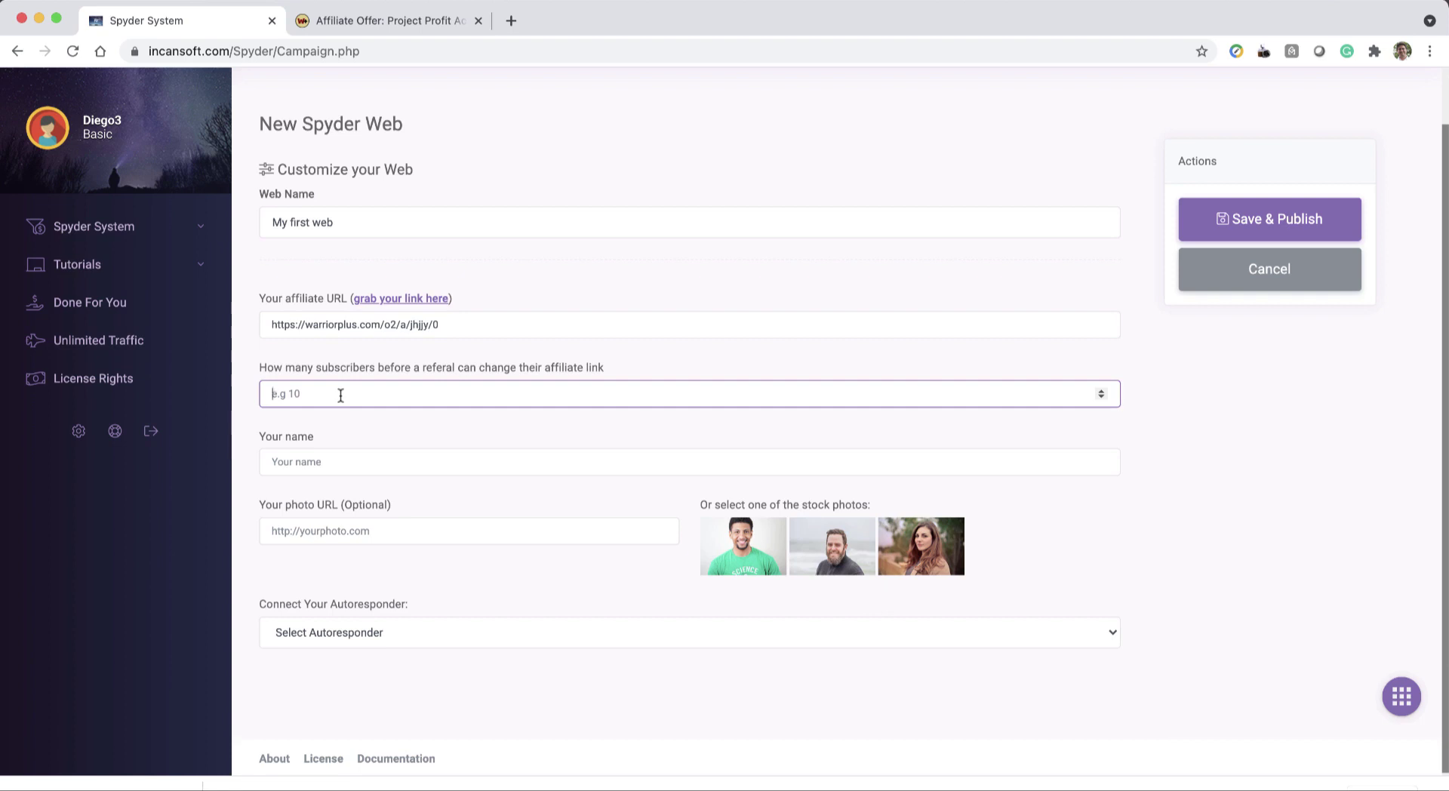
{"action": "type", "text": "5"}
{"action": "left_click", "coordinate": [296, 461]}
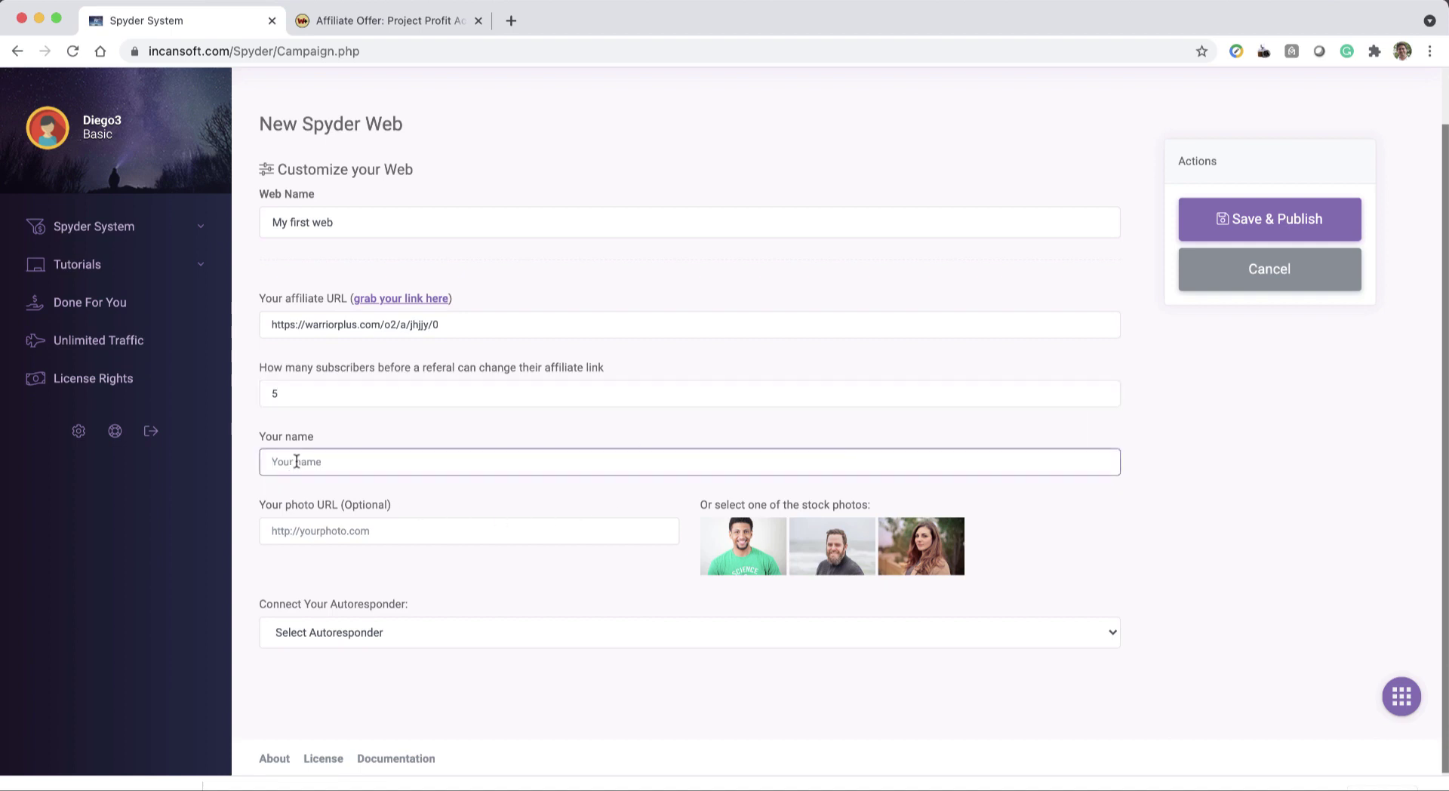
{"action": "key", "text": "BackSpace"}
{"action": "key", "text": "BackSpace"}
{"action": "key", "text": "BackSpace"}
{"action": "key", "text": "BackSpace"}
{"action": "key", "text": "BackSpace"}
{"action": "key", "text": "BackSpace"}
{"action": "key", "text": "BackSpace"}
{"action": "key", "text": "BackSpace"}
{"action": "left_click", "coordinate": [740, 549]}
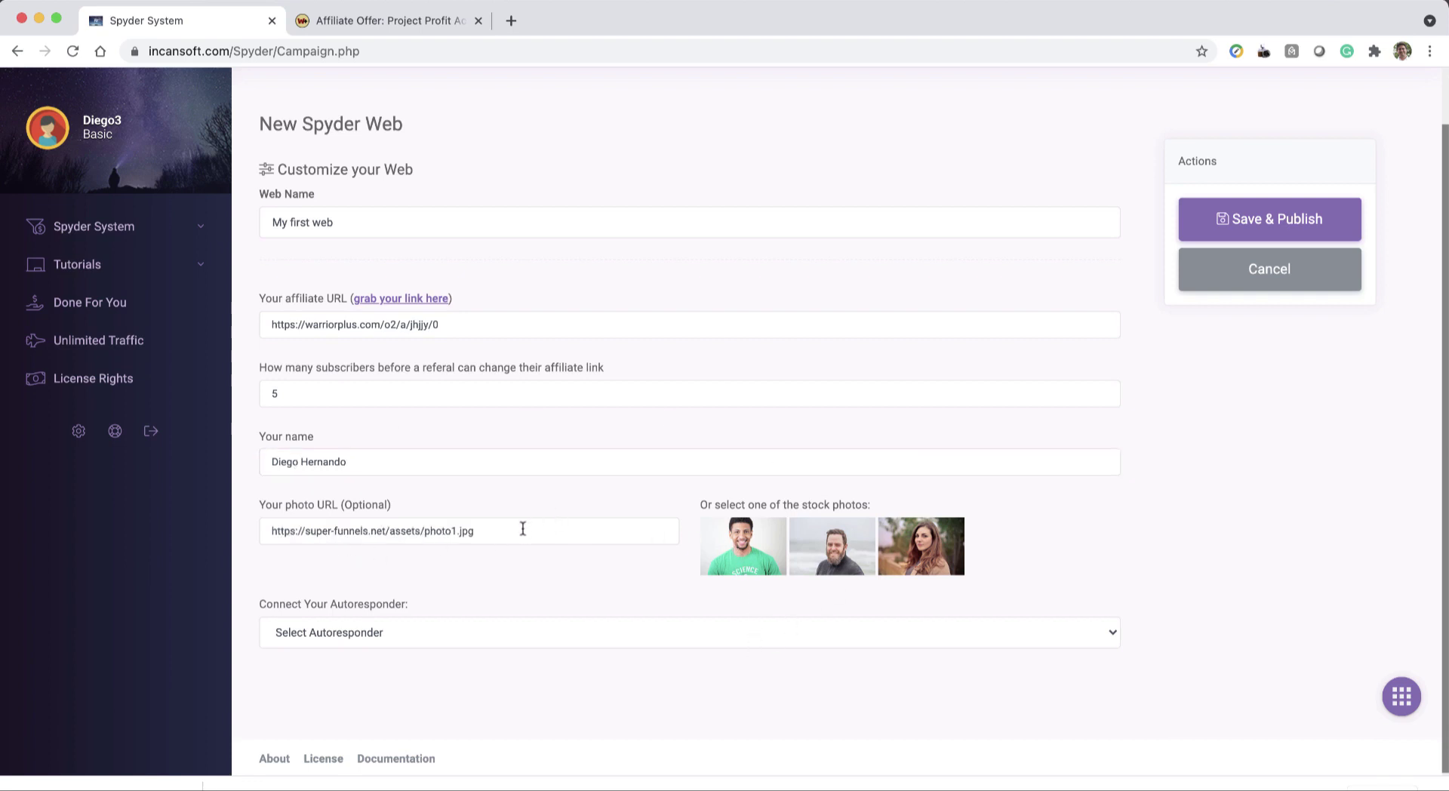
{"action": "left_click_drag", "start_coordinate": [521, 531], "coordinate": [240, 534]}
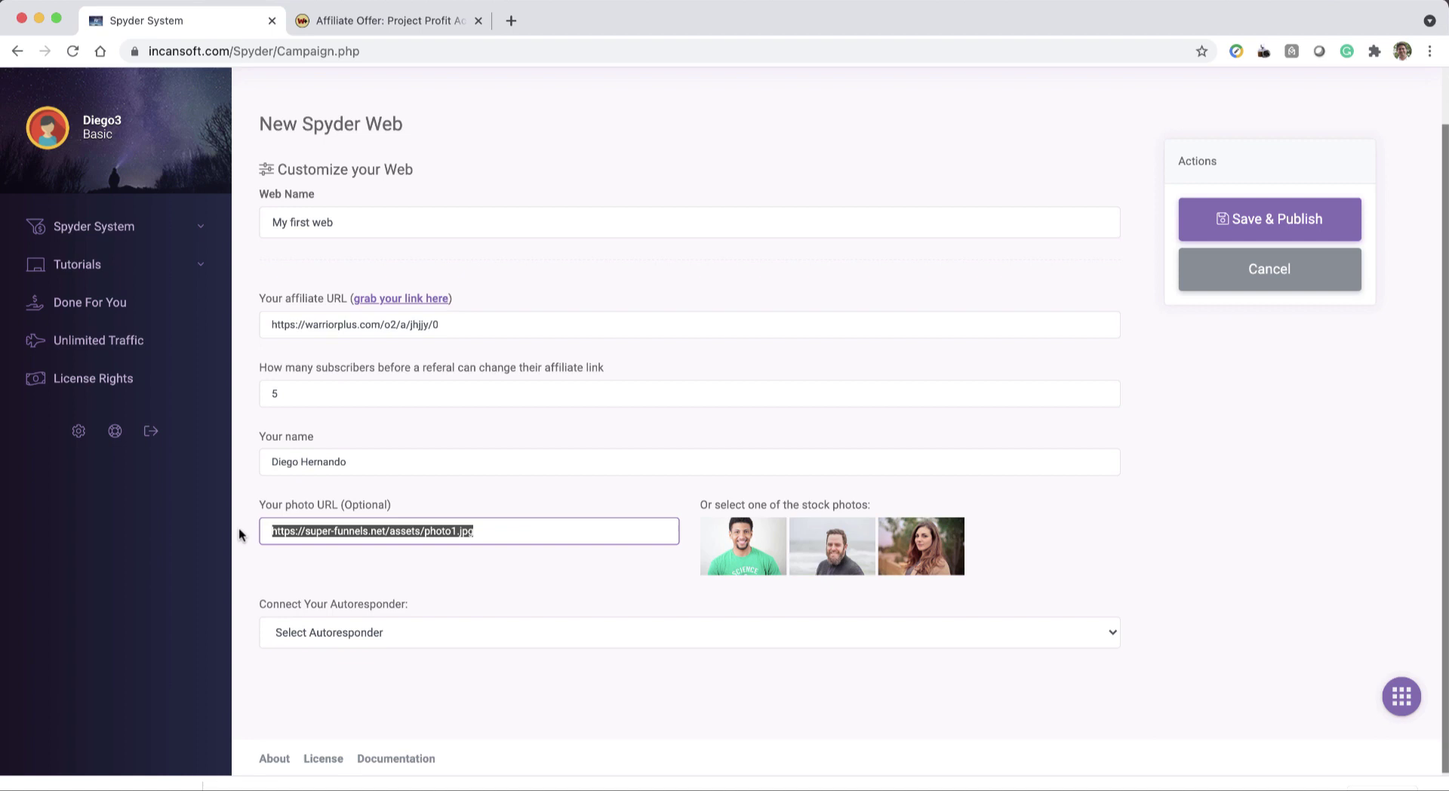
Step: Choose 'I don't have an autoresponder save my leads locally' as the autoresponder option
{"action": "left_click", "coordinate": [356, 587]}
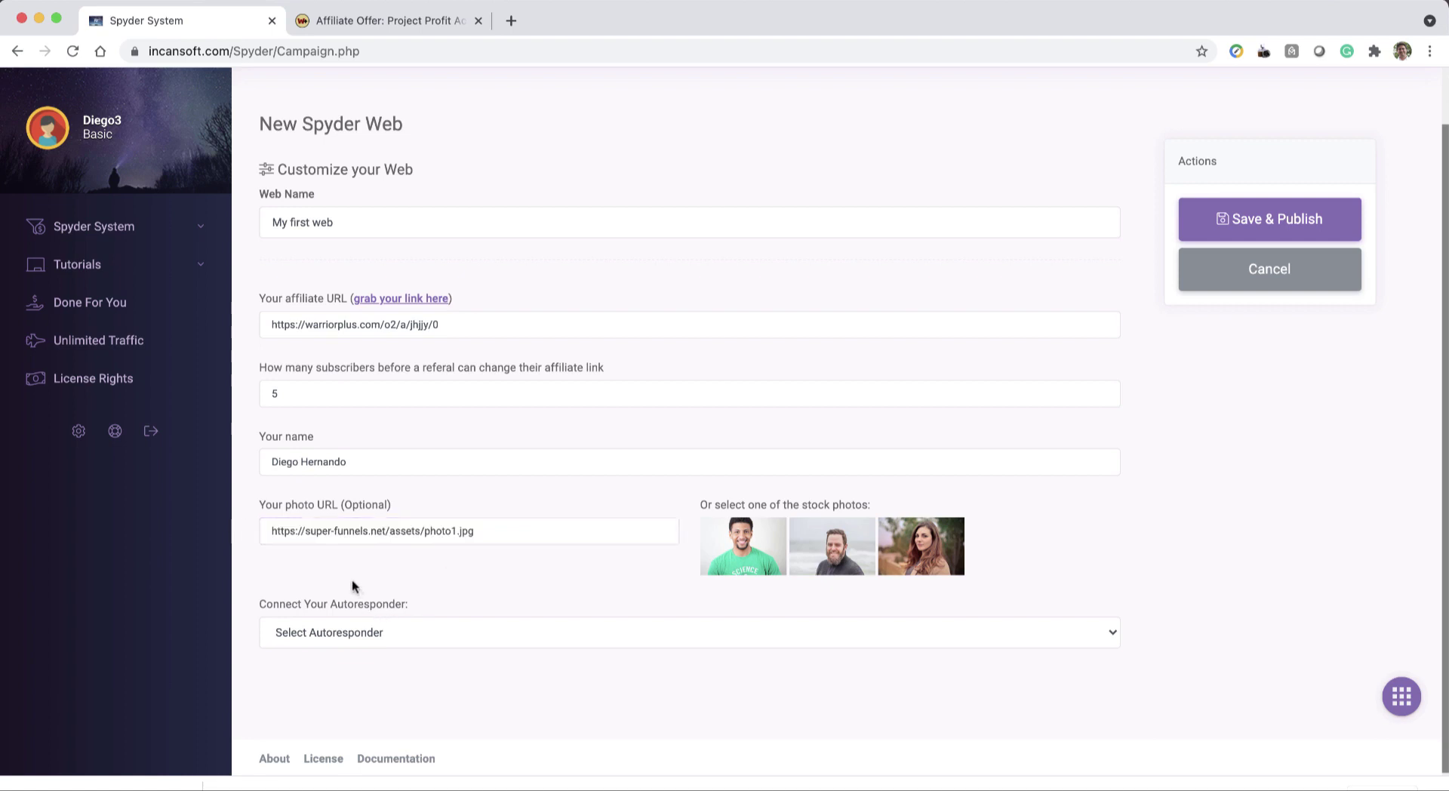
{"action": "left_click", "coordinate": [417, 637]}
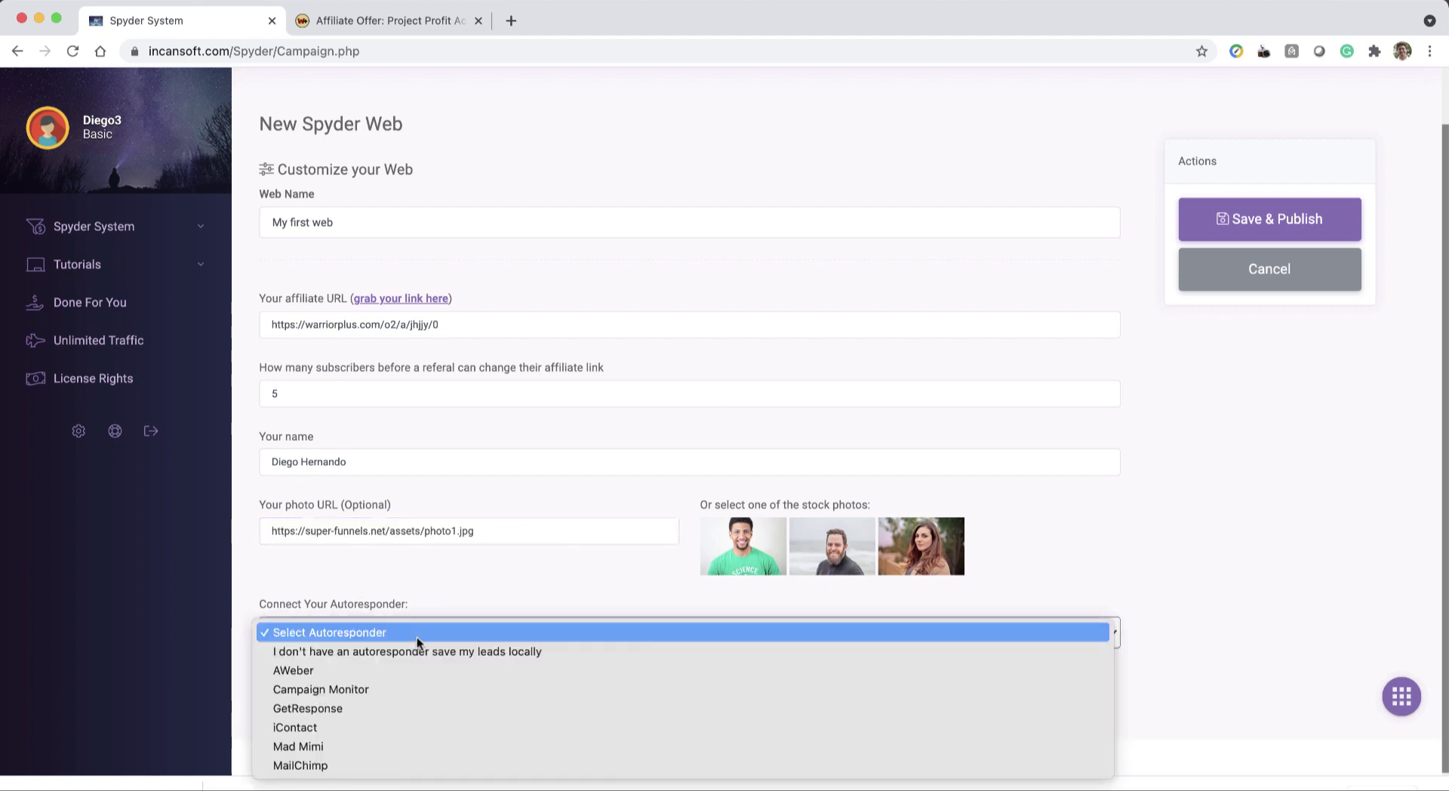
{"action": "left_click", "coordinate": [469, 651]}
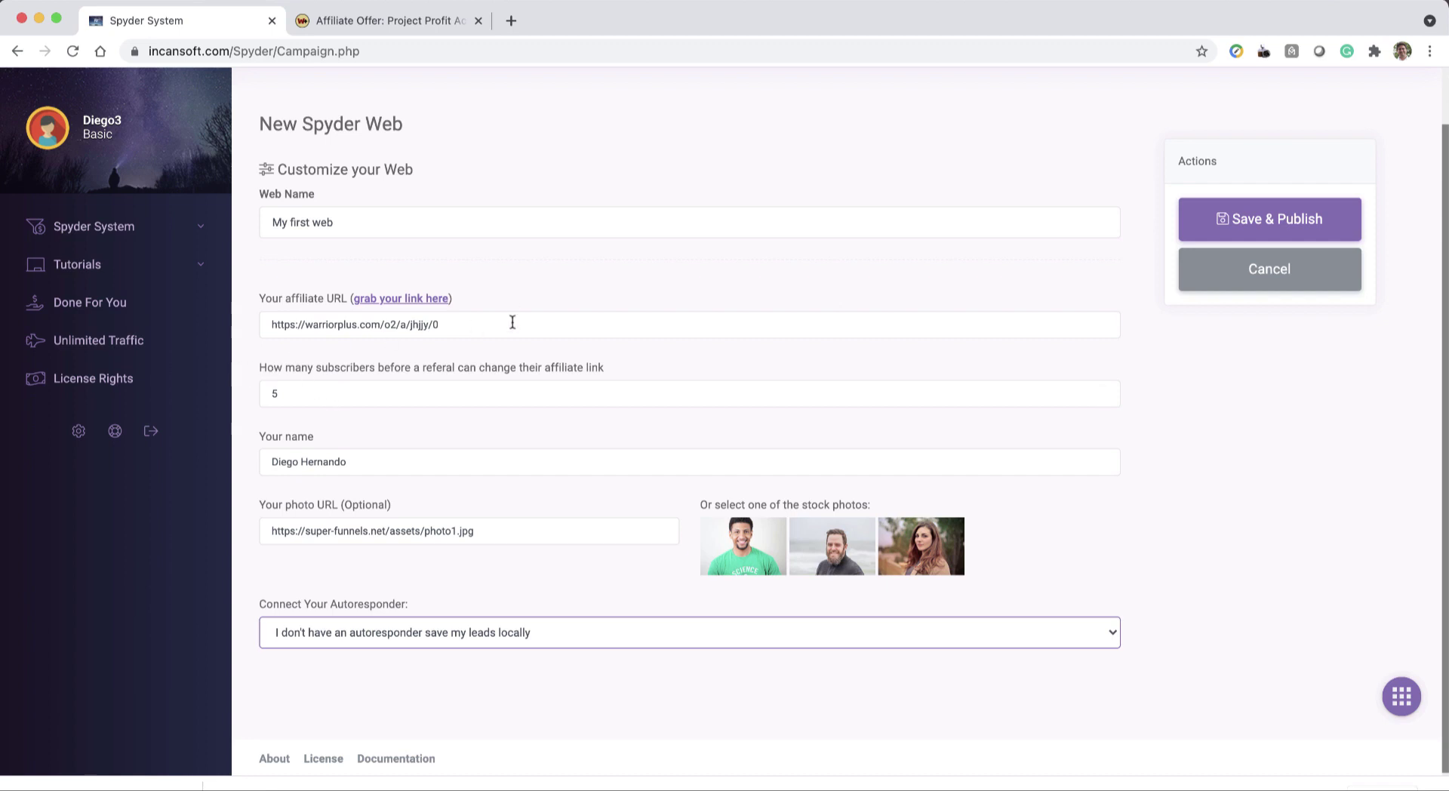
Step: Save and publish My first web, then copy its landing page URL
{"action": "left_click", "coordinate": [1260, 211]}
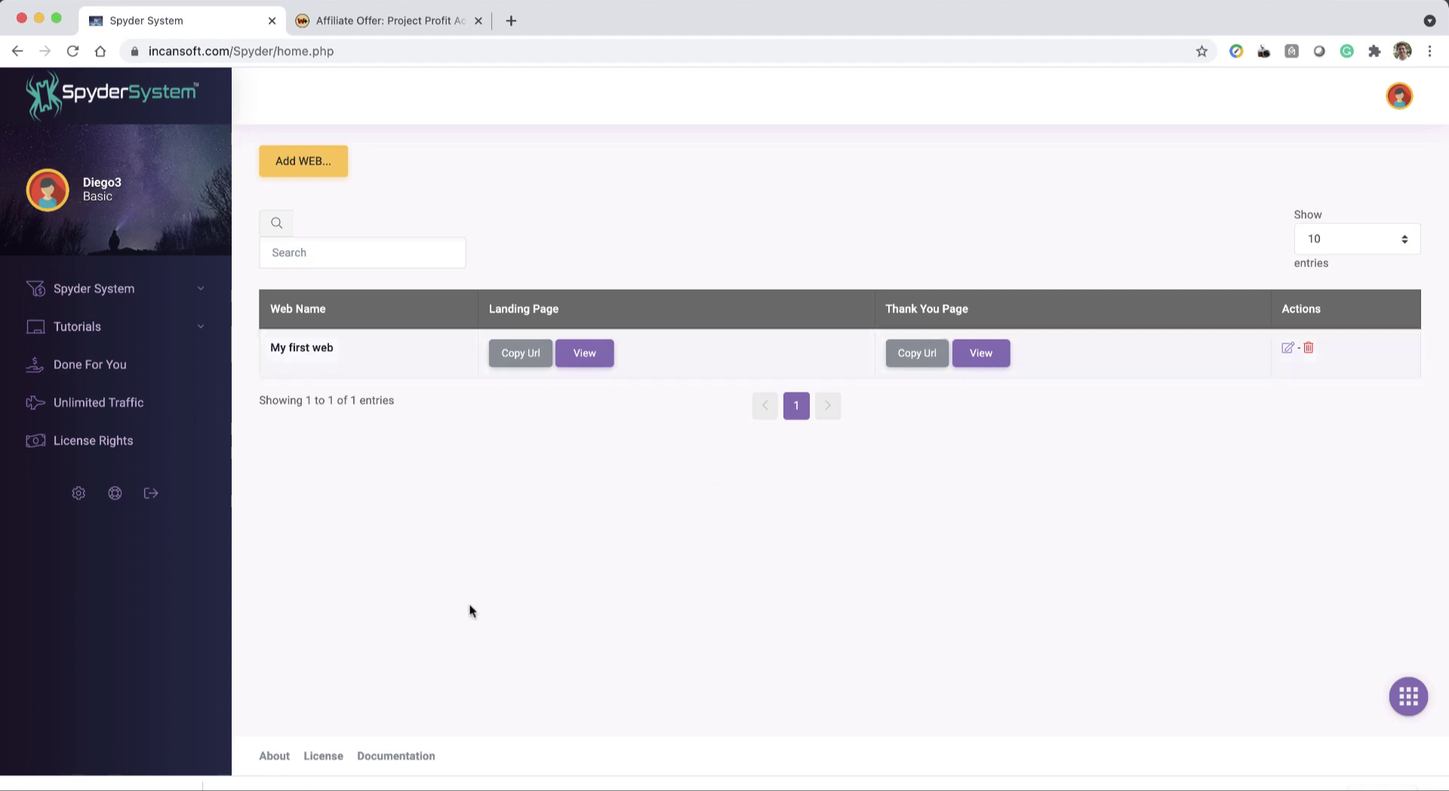
{"action": "left_click", "coordinate": [519, 359]}
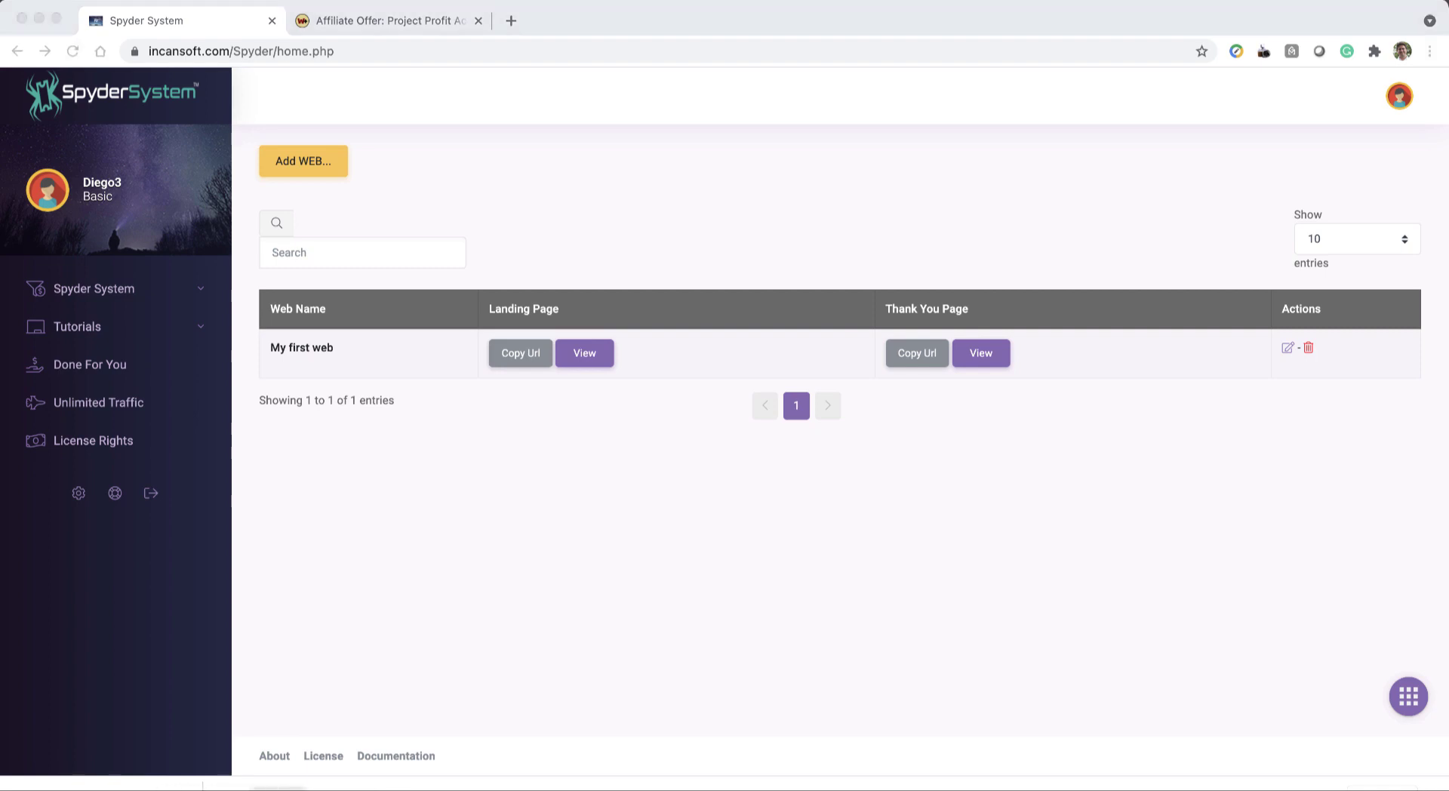
{"action": "mouse_move", "coordinate": [482, 203]}
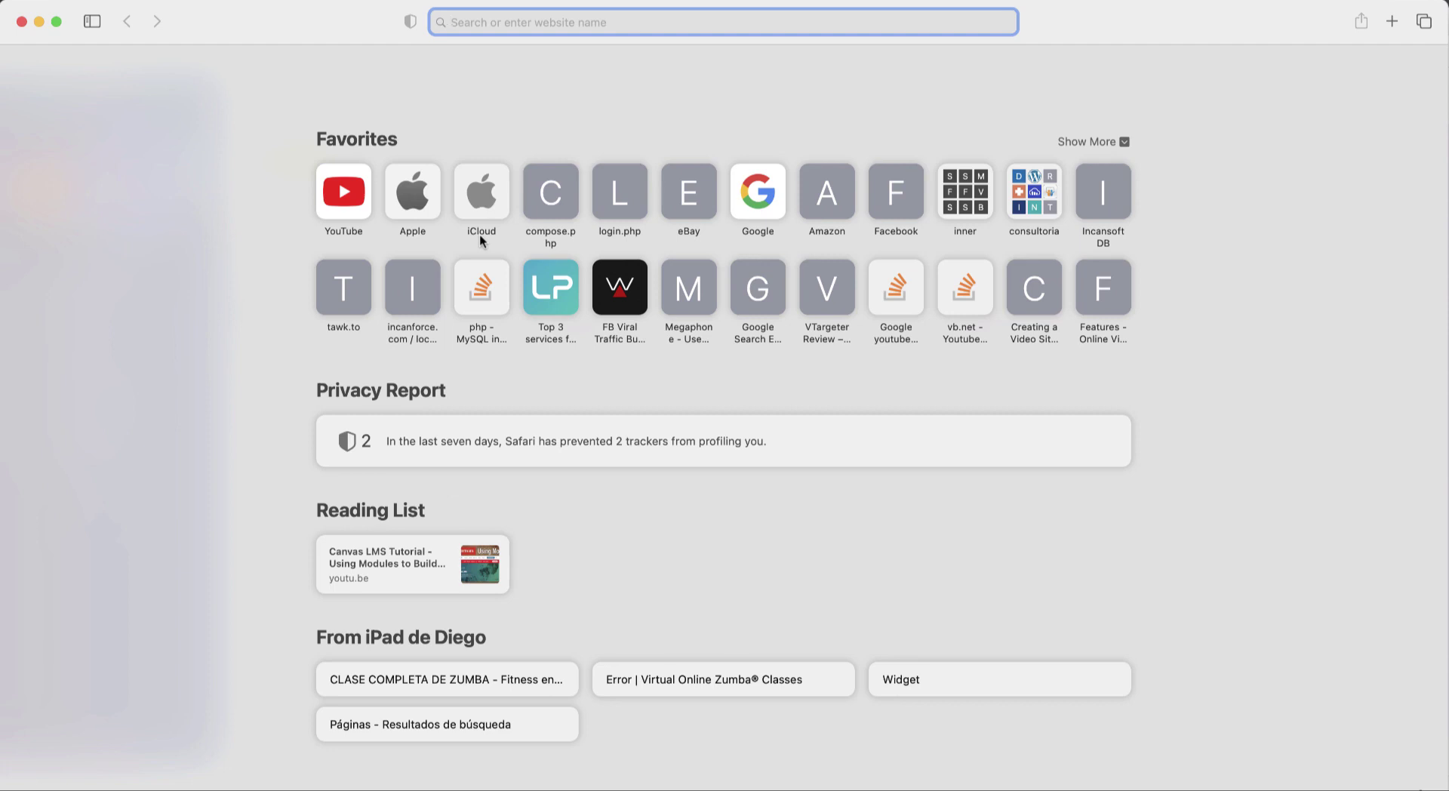
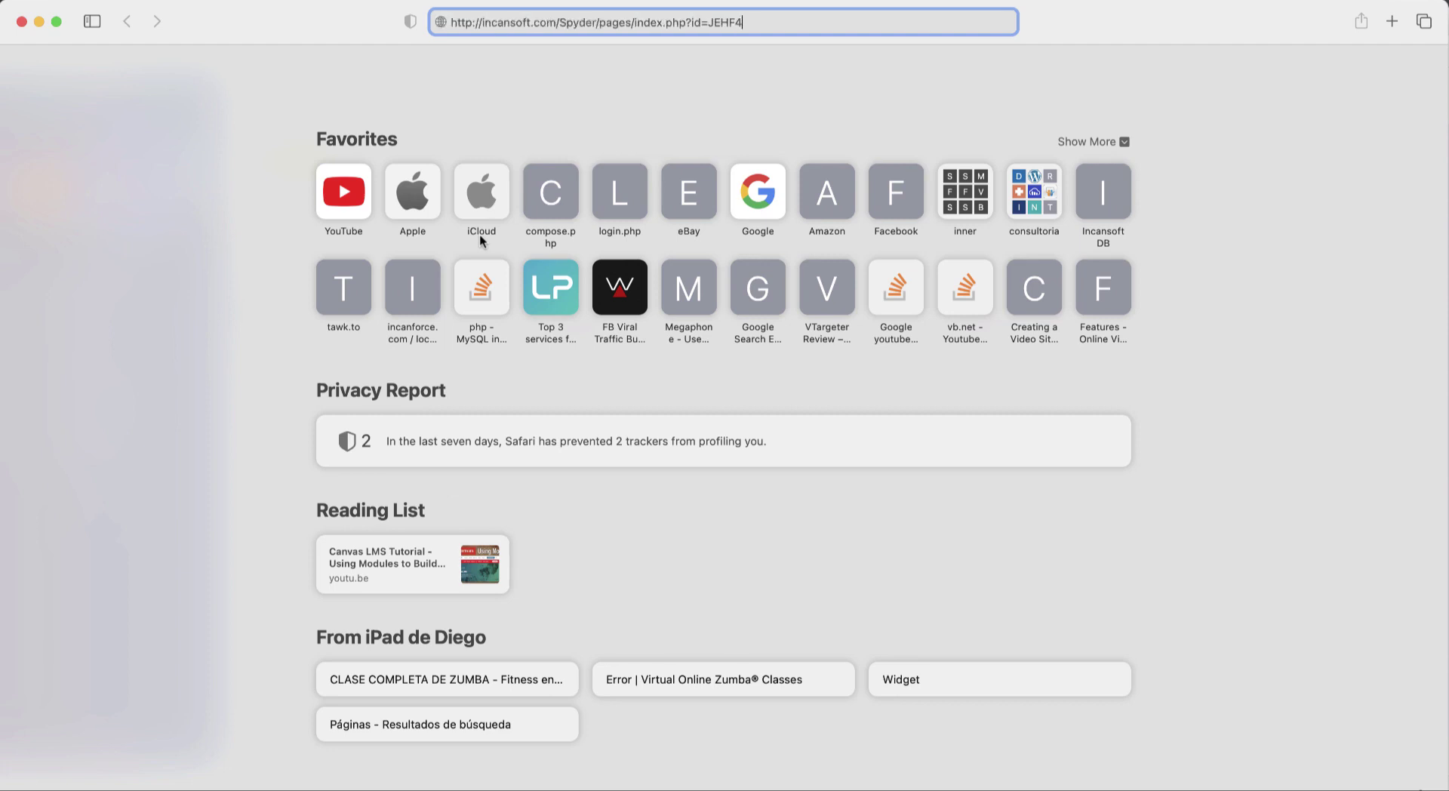
{"action": "key", "text": "Return"}
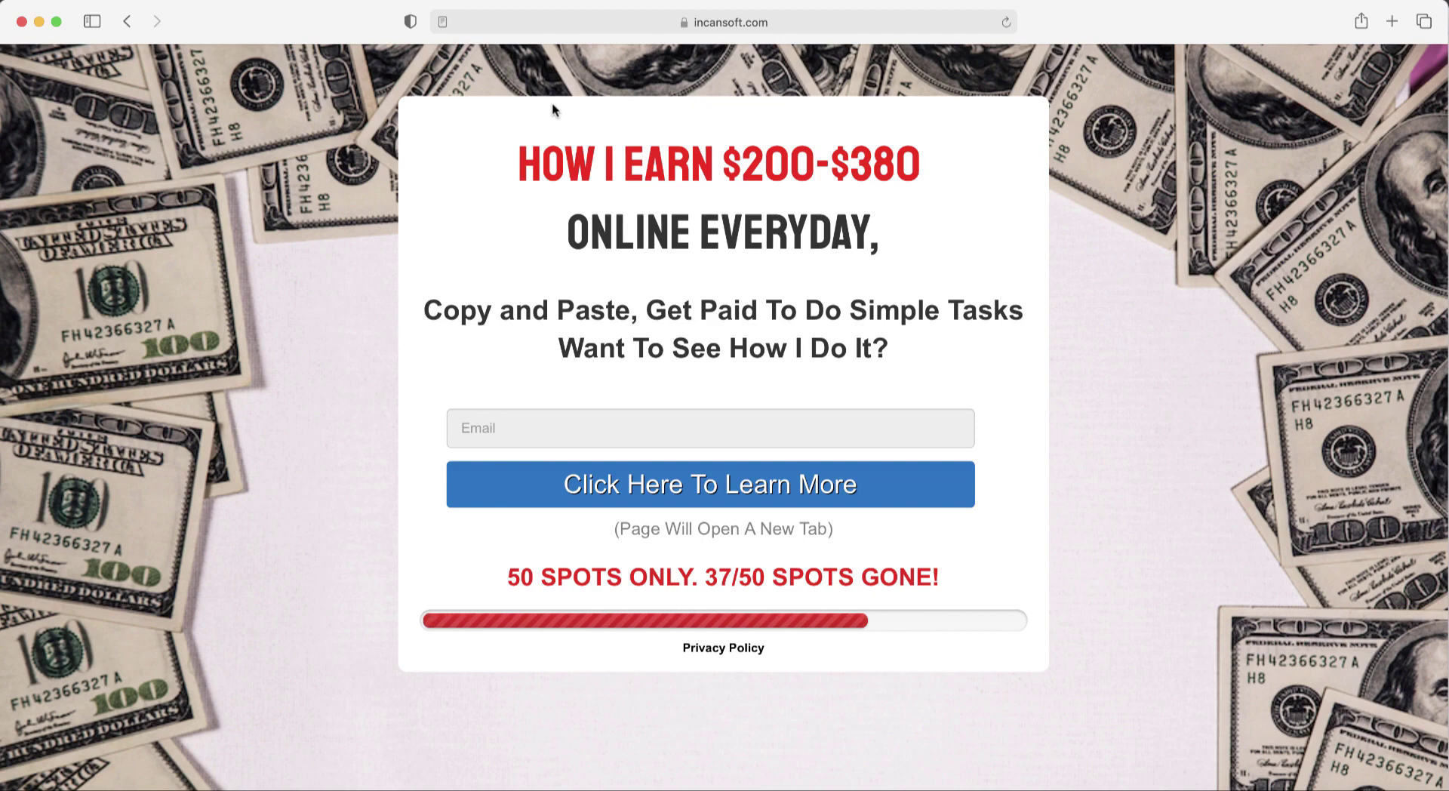
{"action": "left_click", "coordinate": [538, 429]}
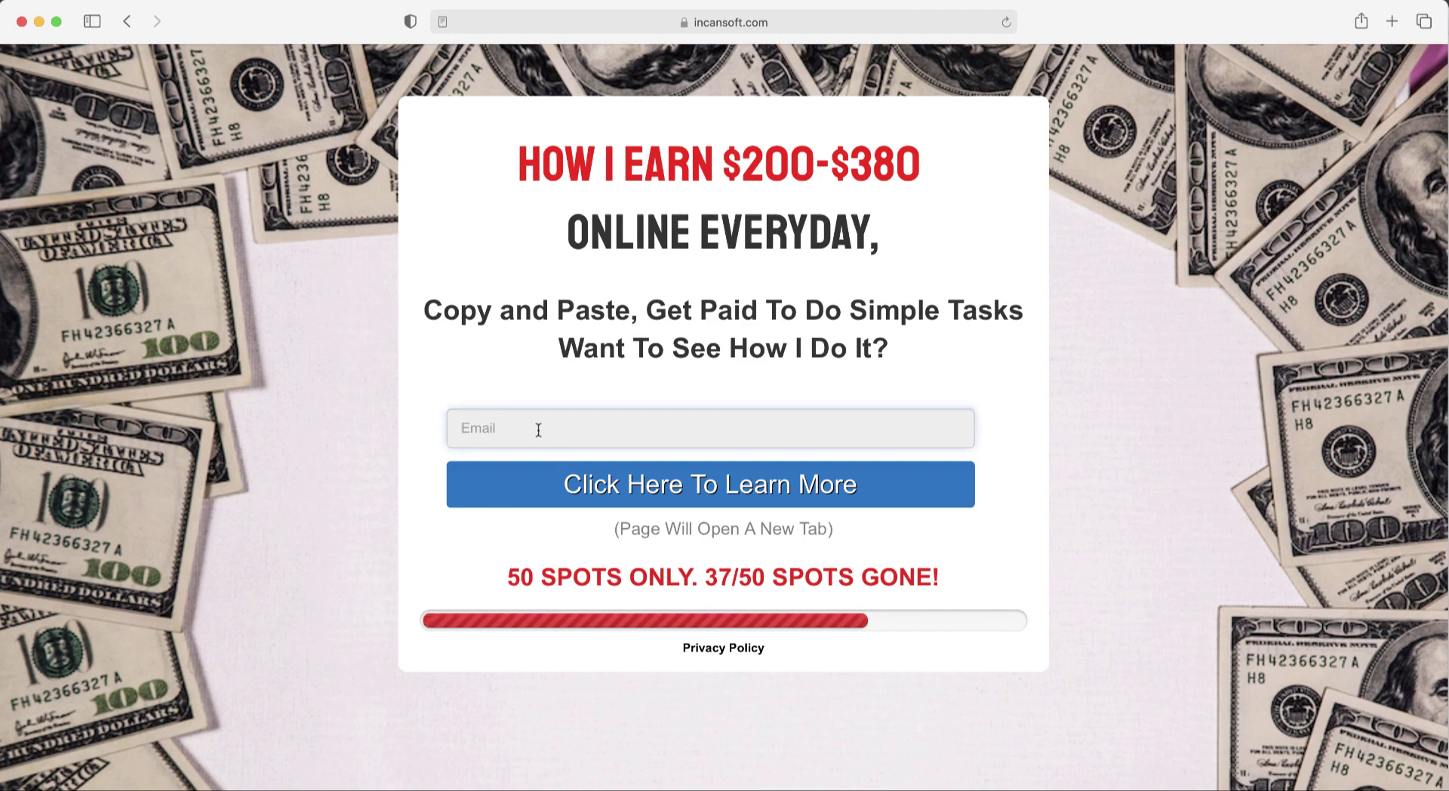
{"action": "type", "text": "test@"}
{"action": "type", "text": "accouny"}
{"action": "key", "text": "BackSpace"}
{"action": "type", "text": "t.com"}
Step: Submit the test signup, then play and pause the thank-you video and dismiss suggestions
{"action": "left_click", "coordinate": [691, 473]}
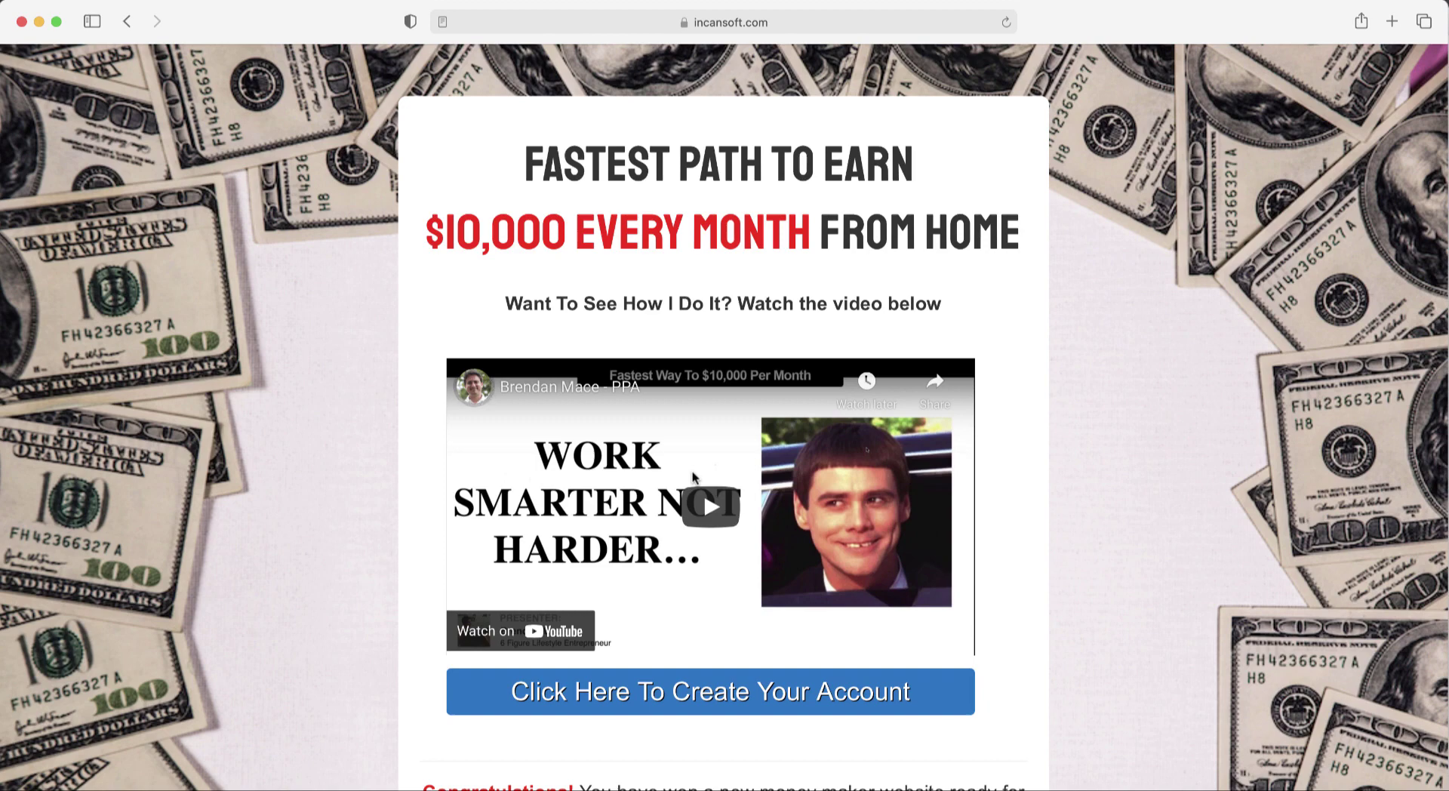
{"action": "left_click", "coordinate": [687, 530]}
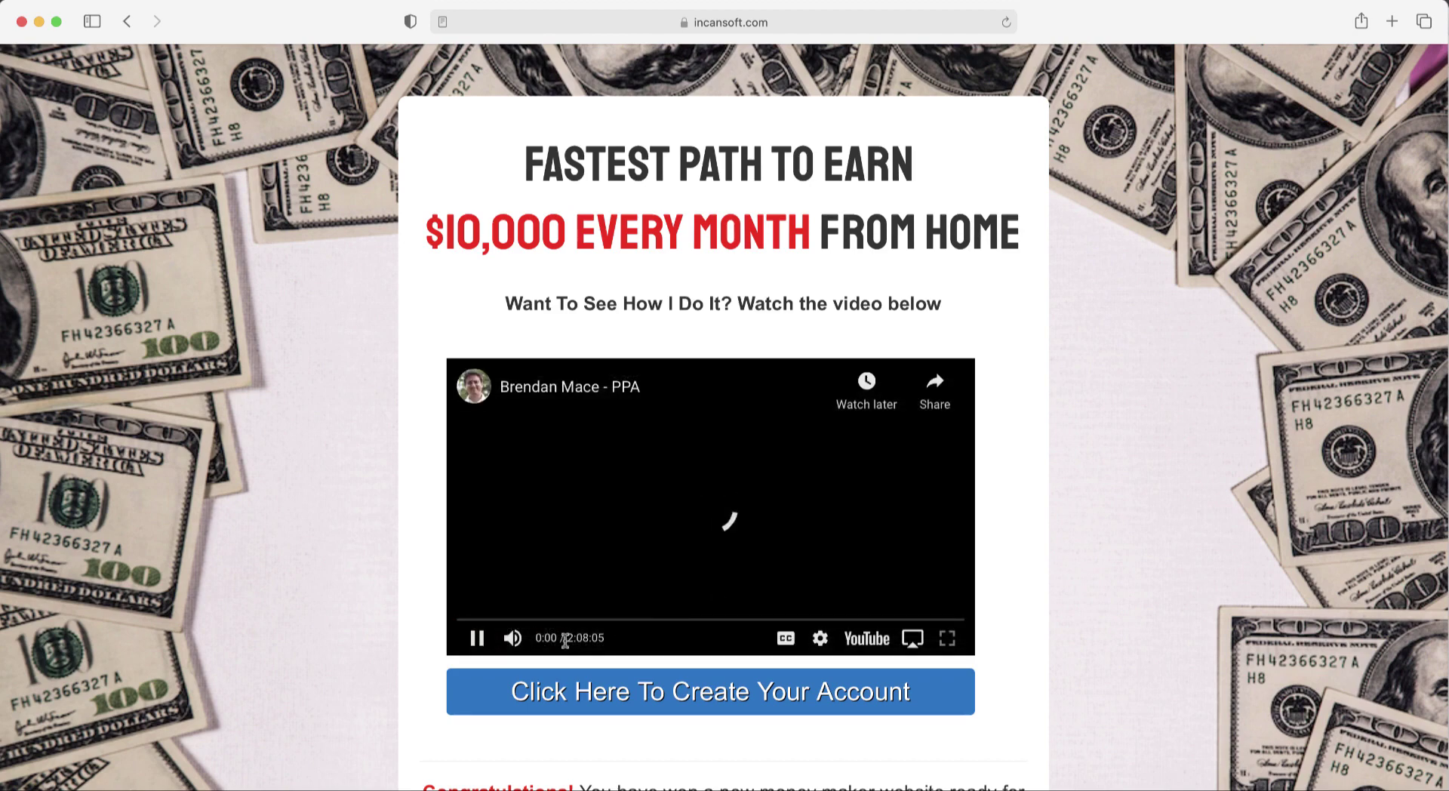
{"action": "left_click_drag", "start_coordinate": [565, 638], "coordinate": [590, 637]}
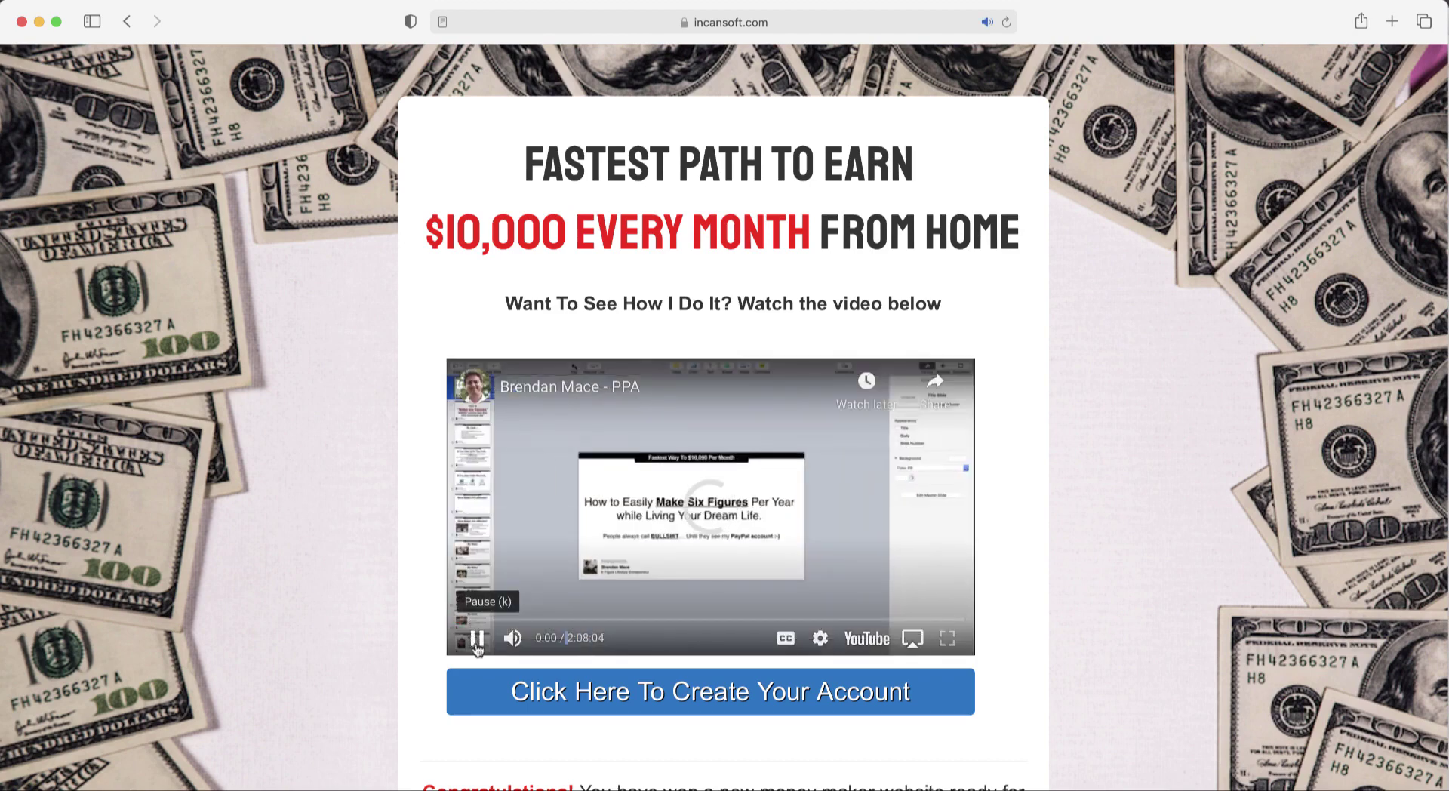
{"action": "left_click", "coordinate": [476, 641]}
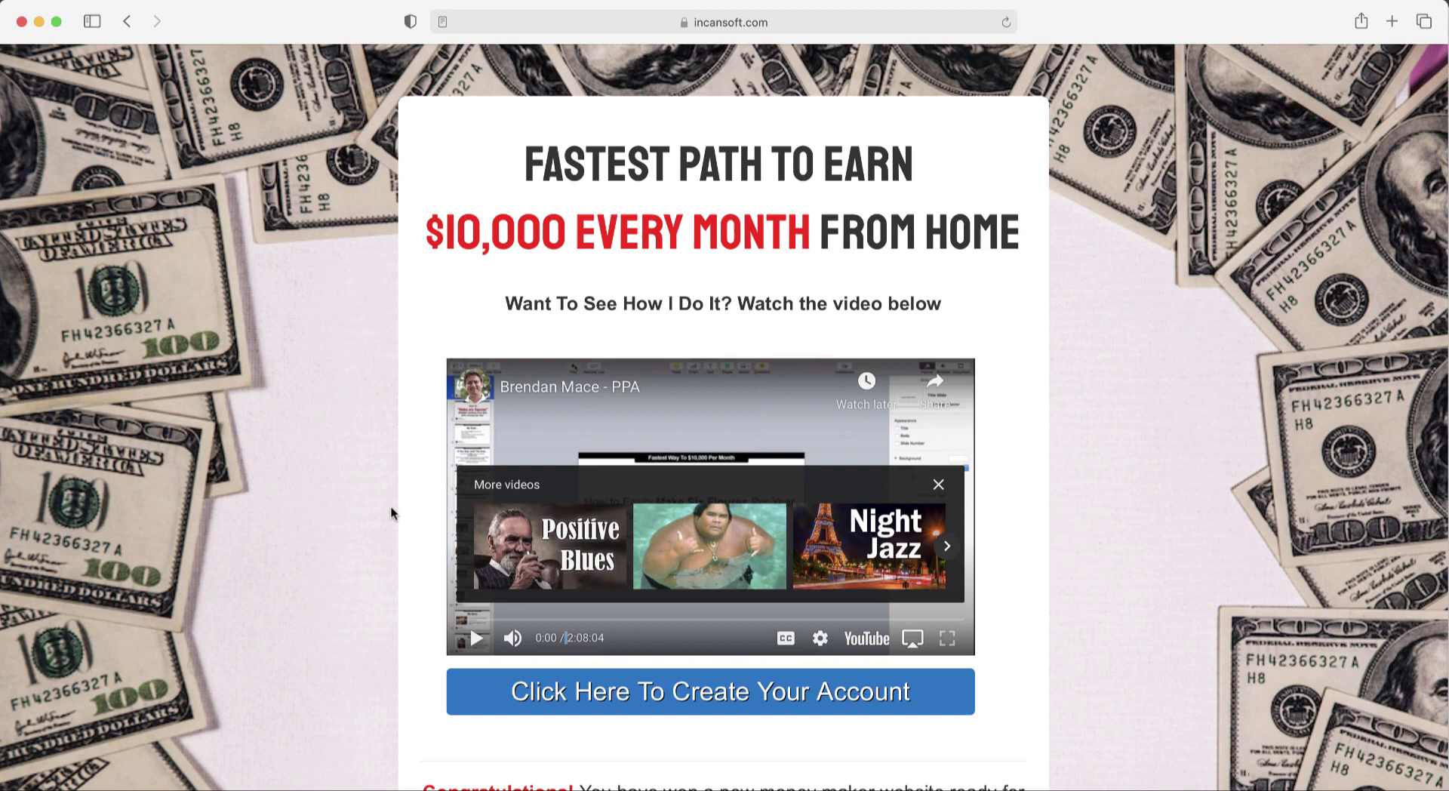
{"action": "left_click", "coordinate": [938, 485]}
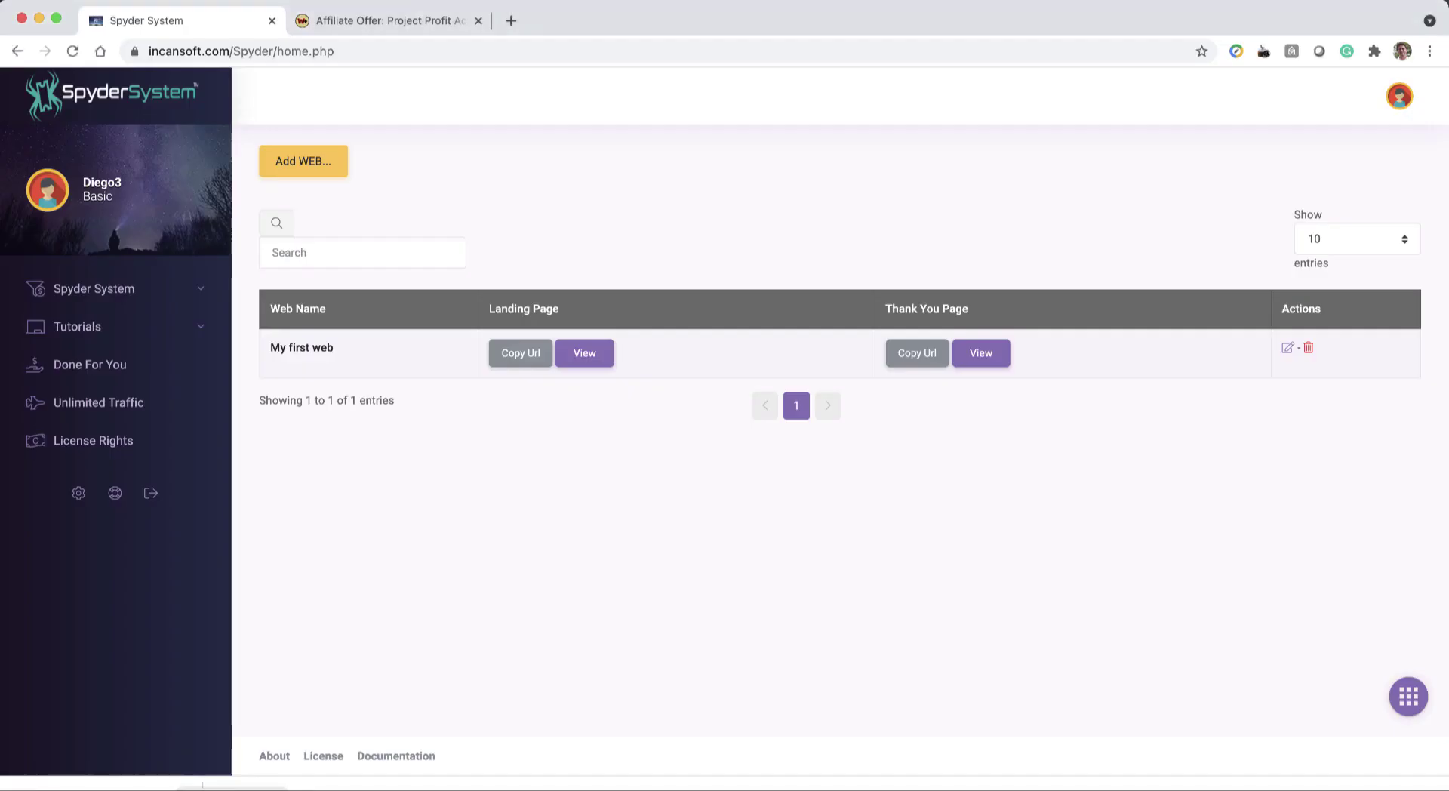
Step: Reopen My first web for editing and select its whole affiliate URL
{"action": "left_click", "coordinate": [1287, 350]}
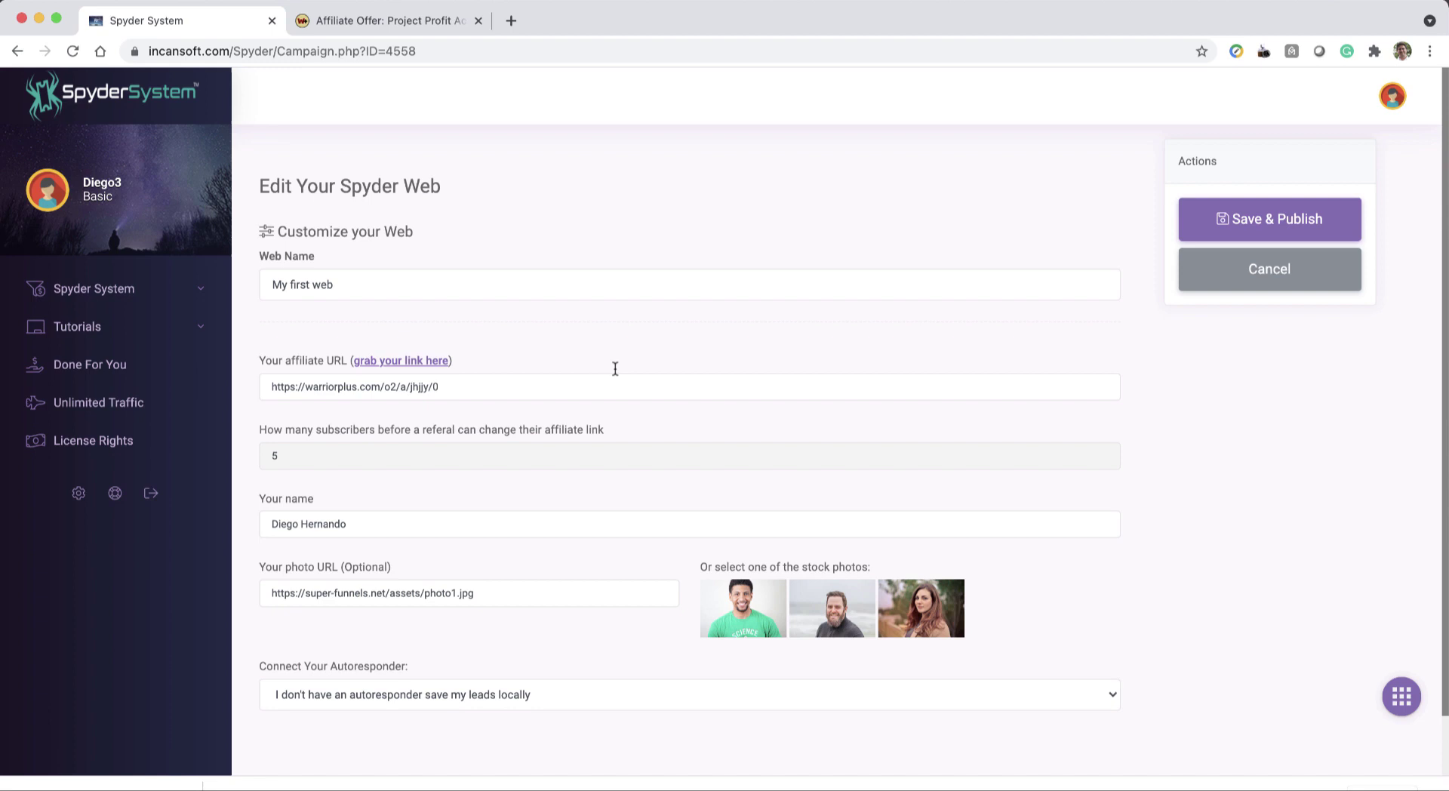
{"action": "left_click", "coordinate": [459, 389]}
{"action": "triple_click", "coordinate": [459, 389]}
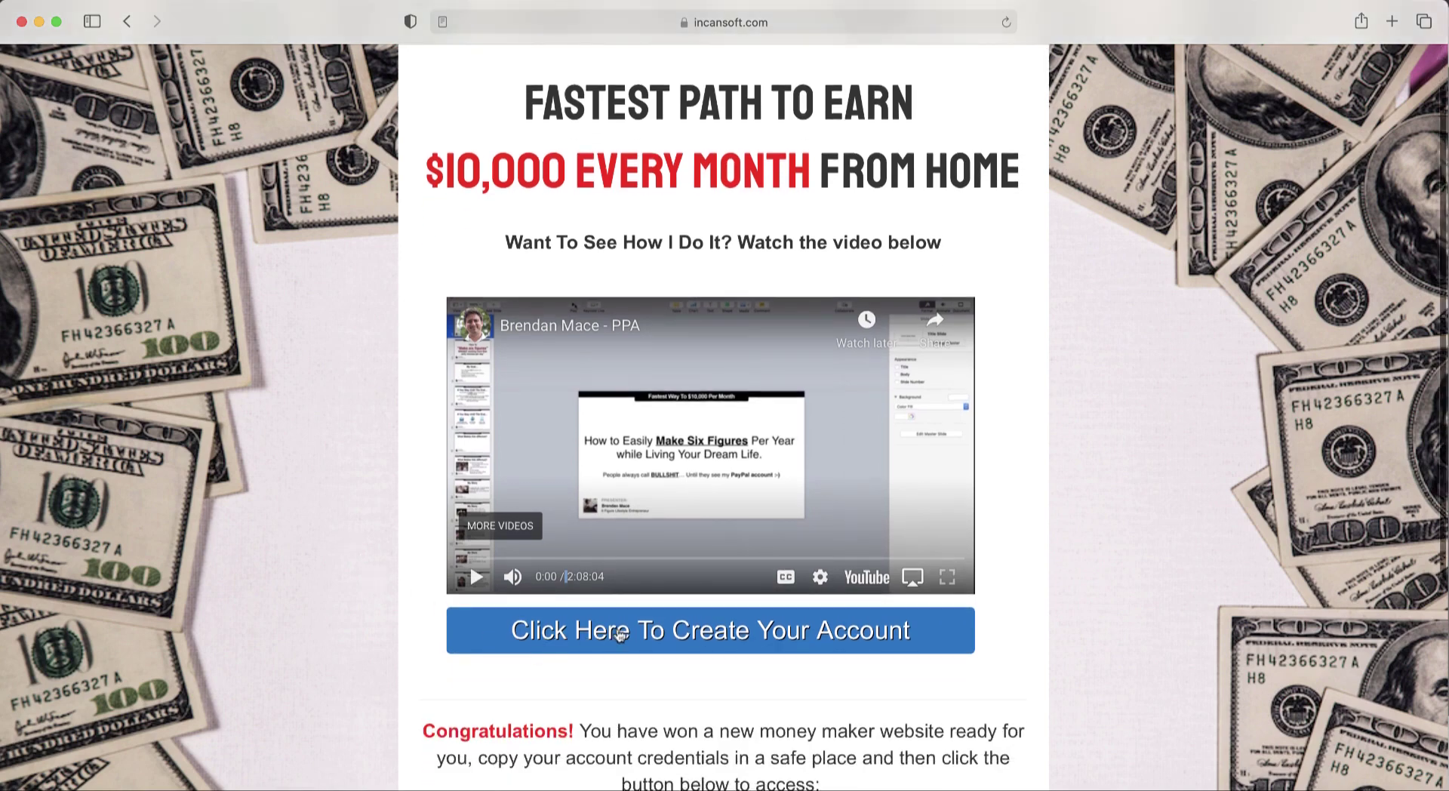
{"action": "left_click", "coordinate": [620, 634]}
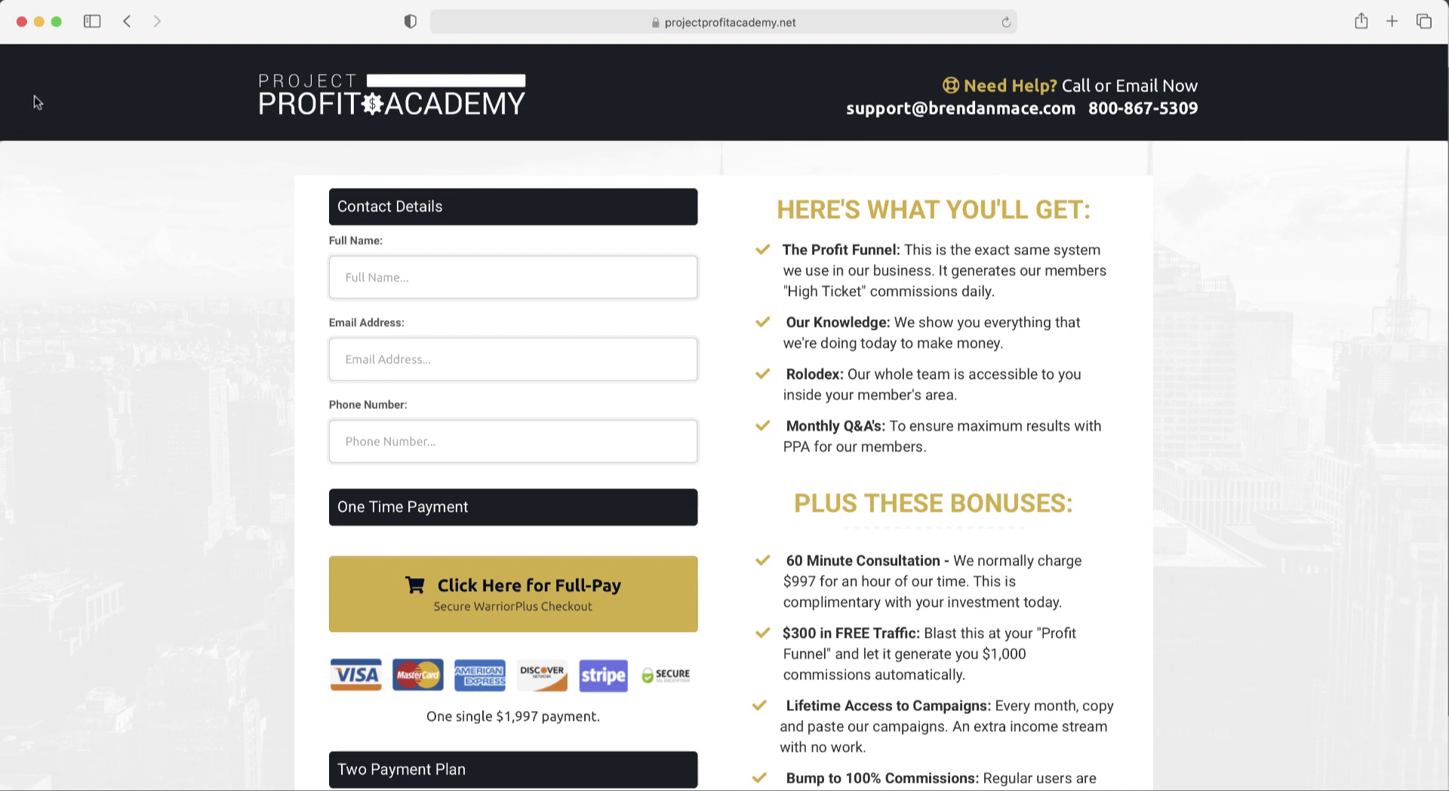
{"action": "left_click", "coordinate": [128, 22]}
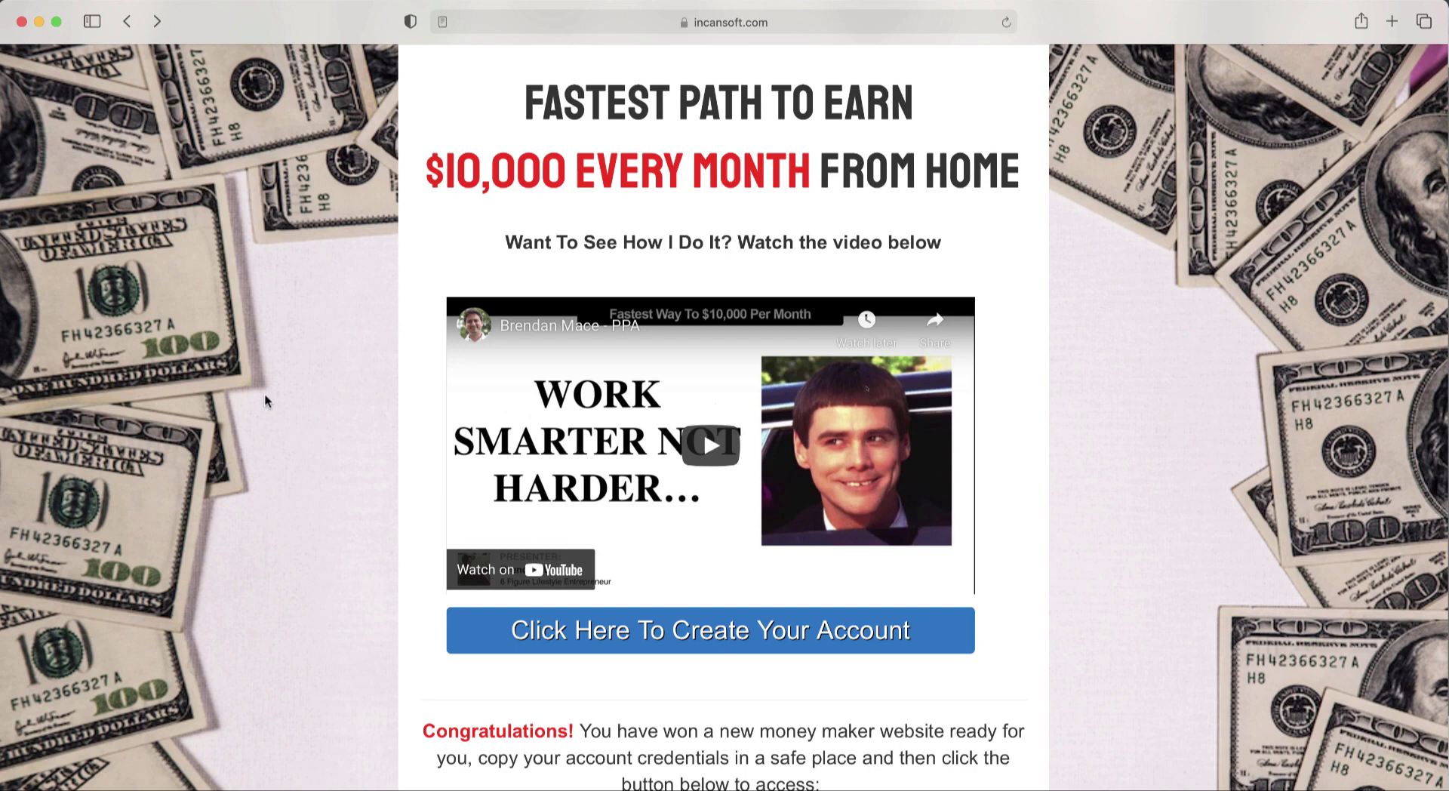
{"action": "scroll", "coordinate": [265, 400], "scroll_direction": "down", "scroll_amount": 3}
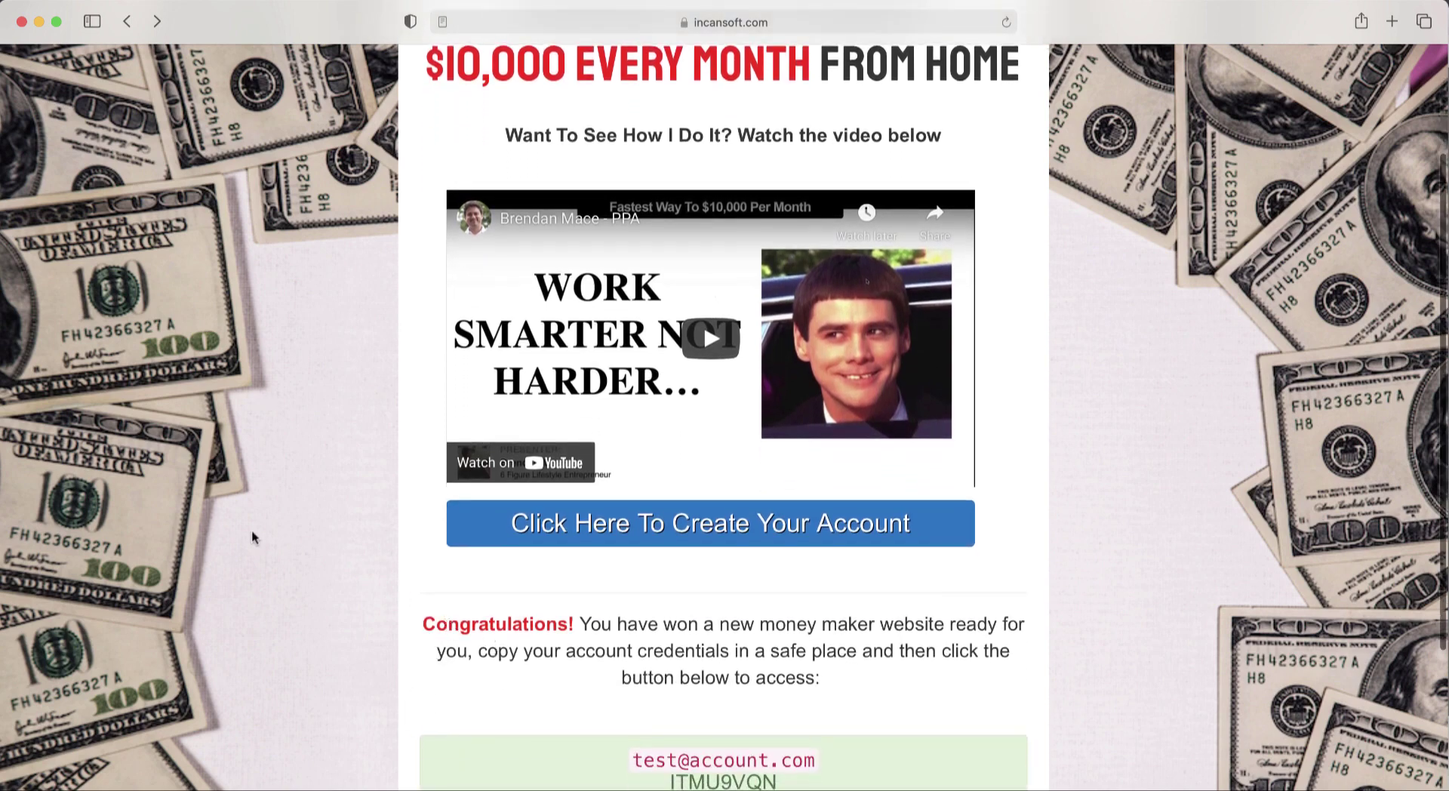
{"action": "scroll", "coordinate": [253, 537], "scroll_direction": "down", "scroll_amount": 2}
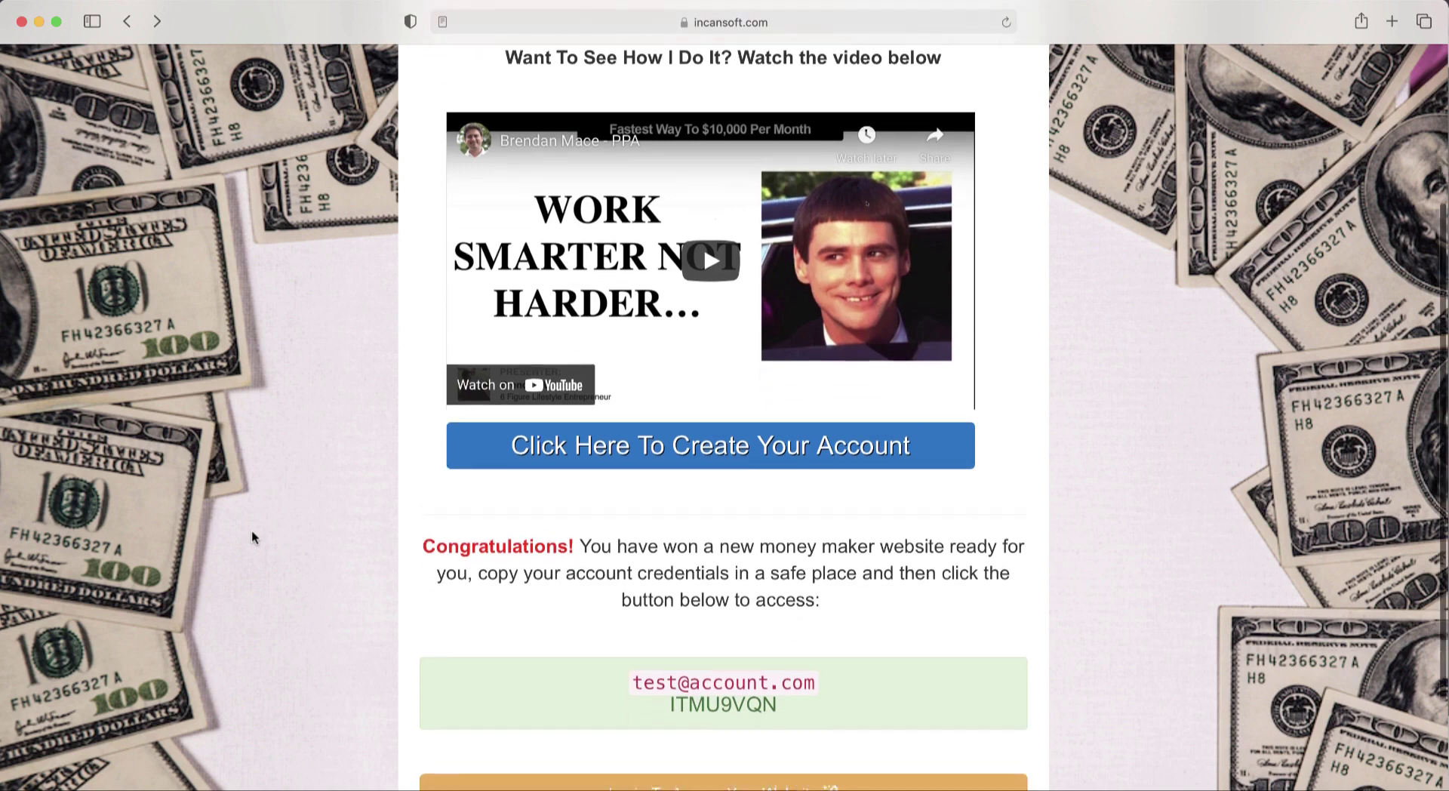
{"action": "scroll", "coordinate": [252, 537], "scroll_direction": "up", "scroll_amount": 3}
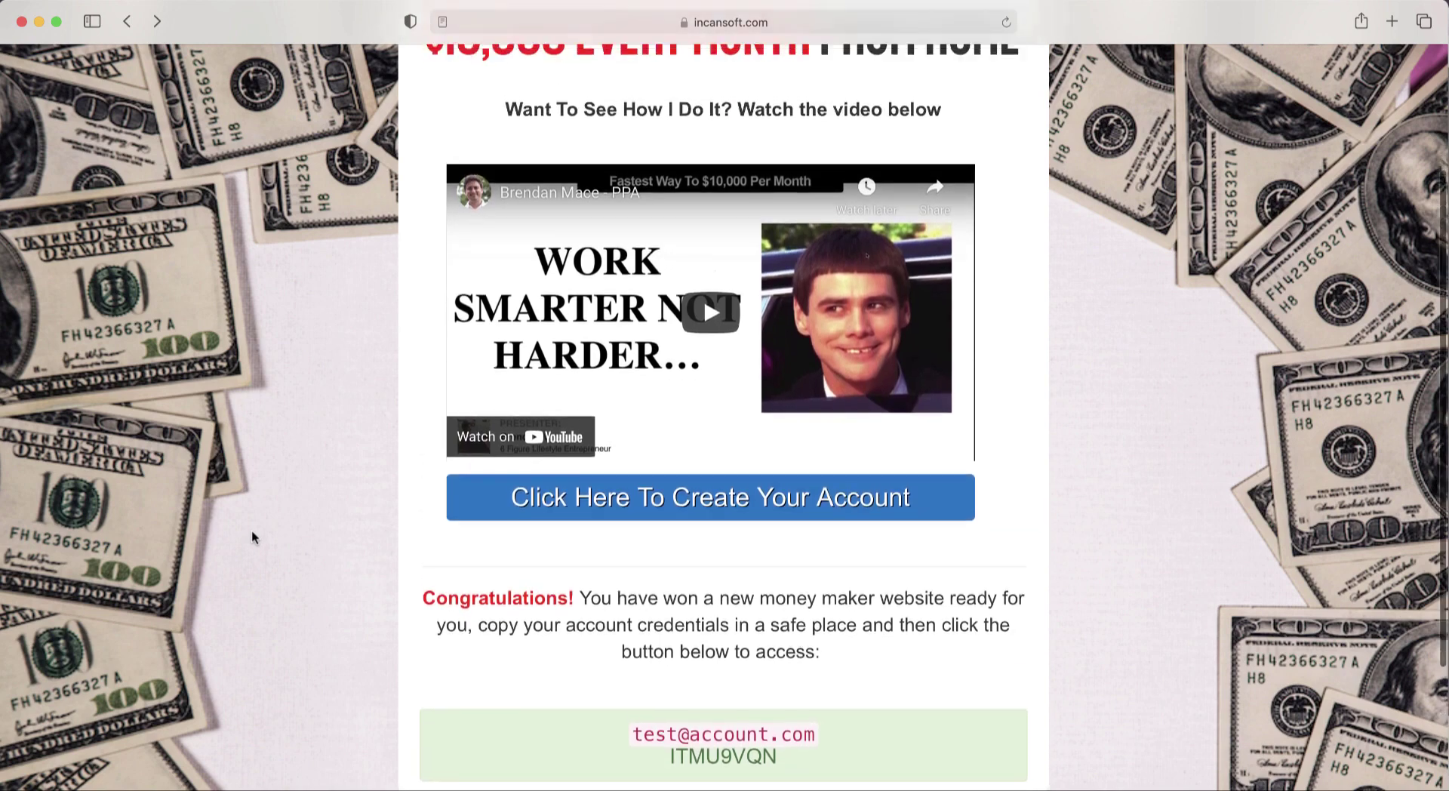
{"action": "scroll", "coordinate": [251, 537], "scroll_direction": "up", "scroll_amount": 3}
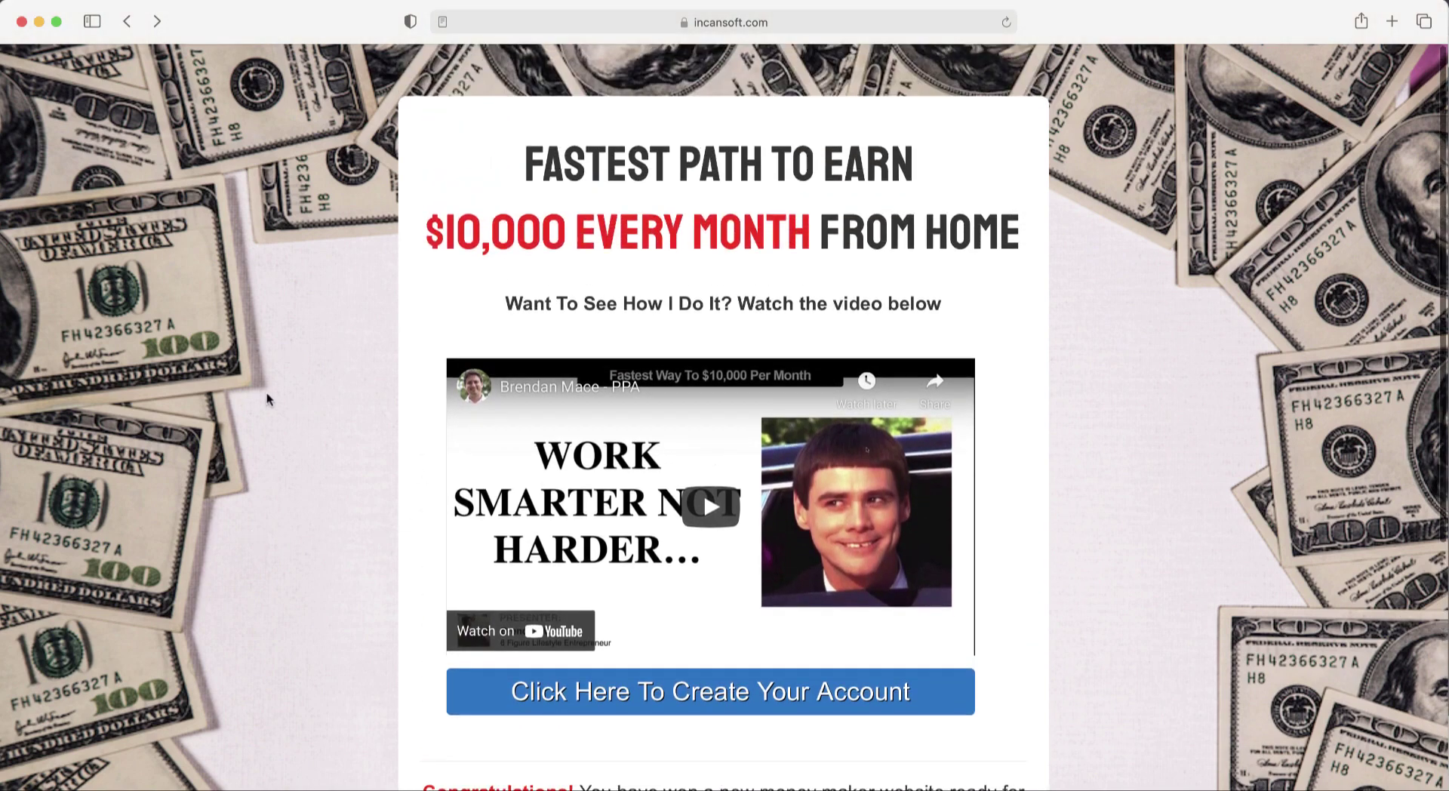
{"action": "scroll", "coordinate": [267, 394], "scroll_direction": "down", "scroll_amount": 3}
{"action": "scroll", "coordinate": [267, 394], "scroll_direction": "down", "scroll_amount": 4}
{"action": "scroll", "coordinate": [267, 394], "scroll_direction": "down", "scroll_amount": 2}
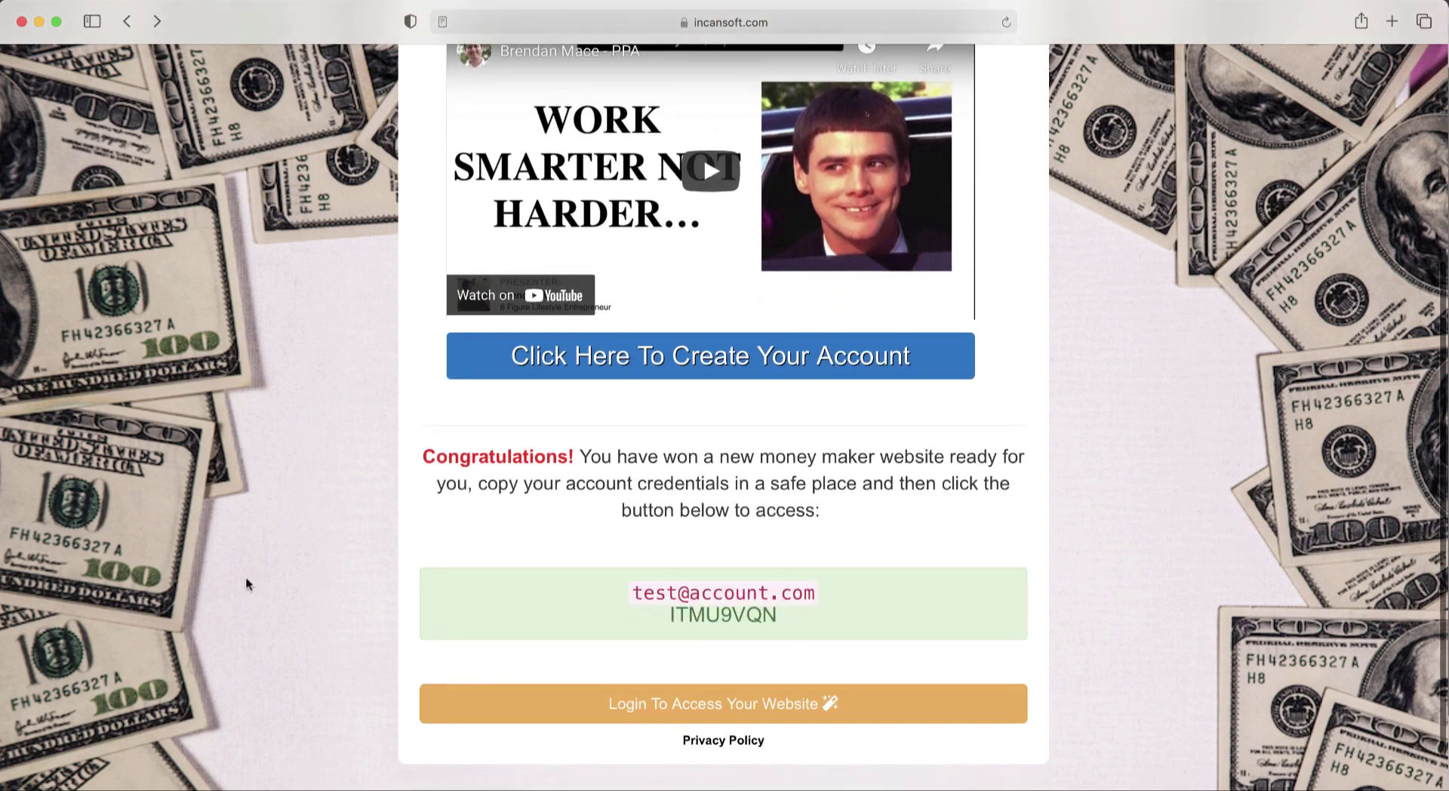
{"action": "scroll", "coordinate": [247, 577], "scroll_direction": "down", "scroll_amount": 2}
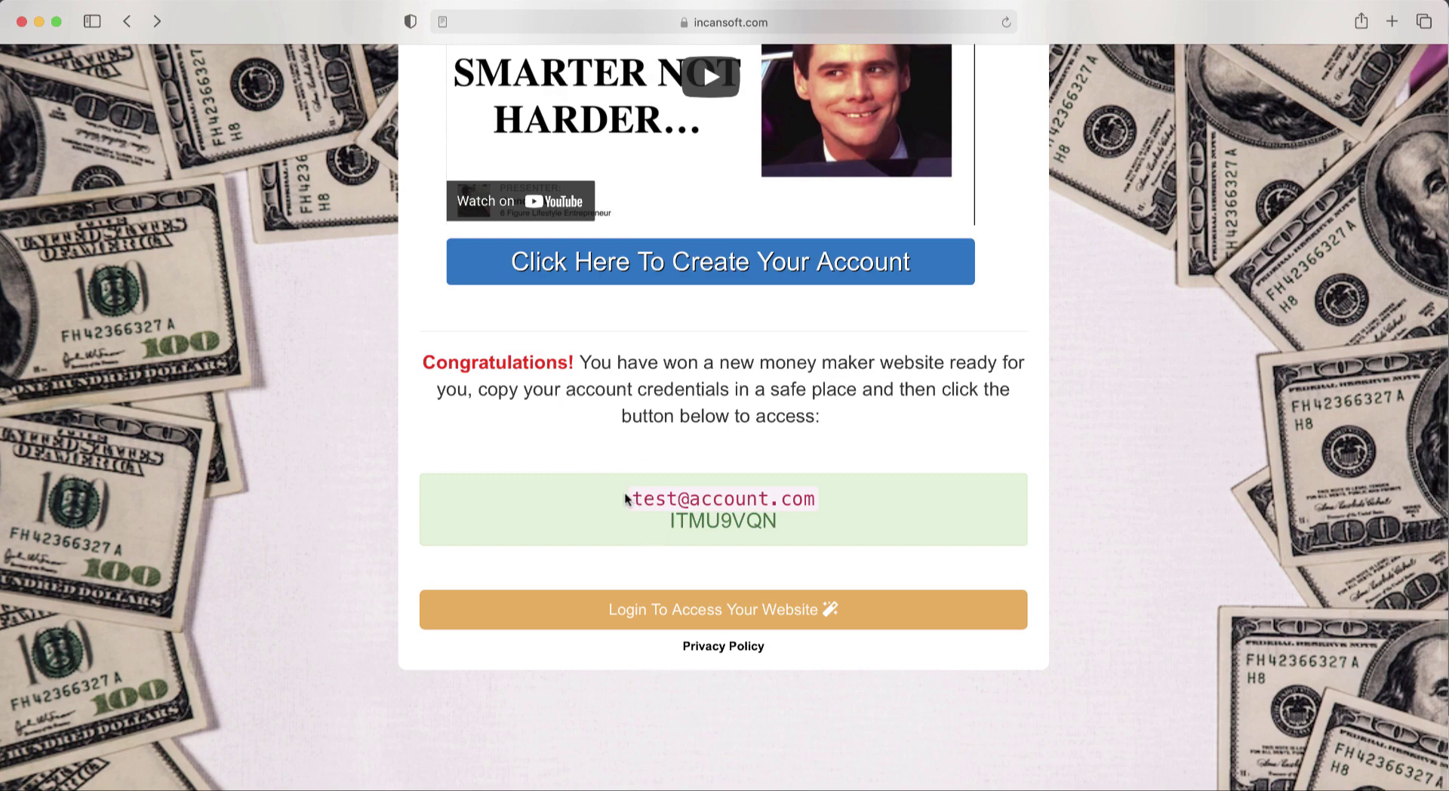
{"action": "left_click_drag", "start_coordinate": [626, 499], "coordinate": [794, 518]}
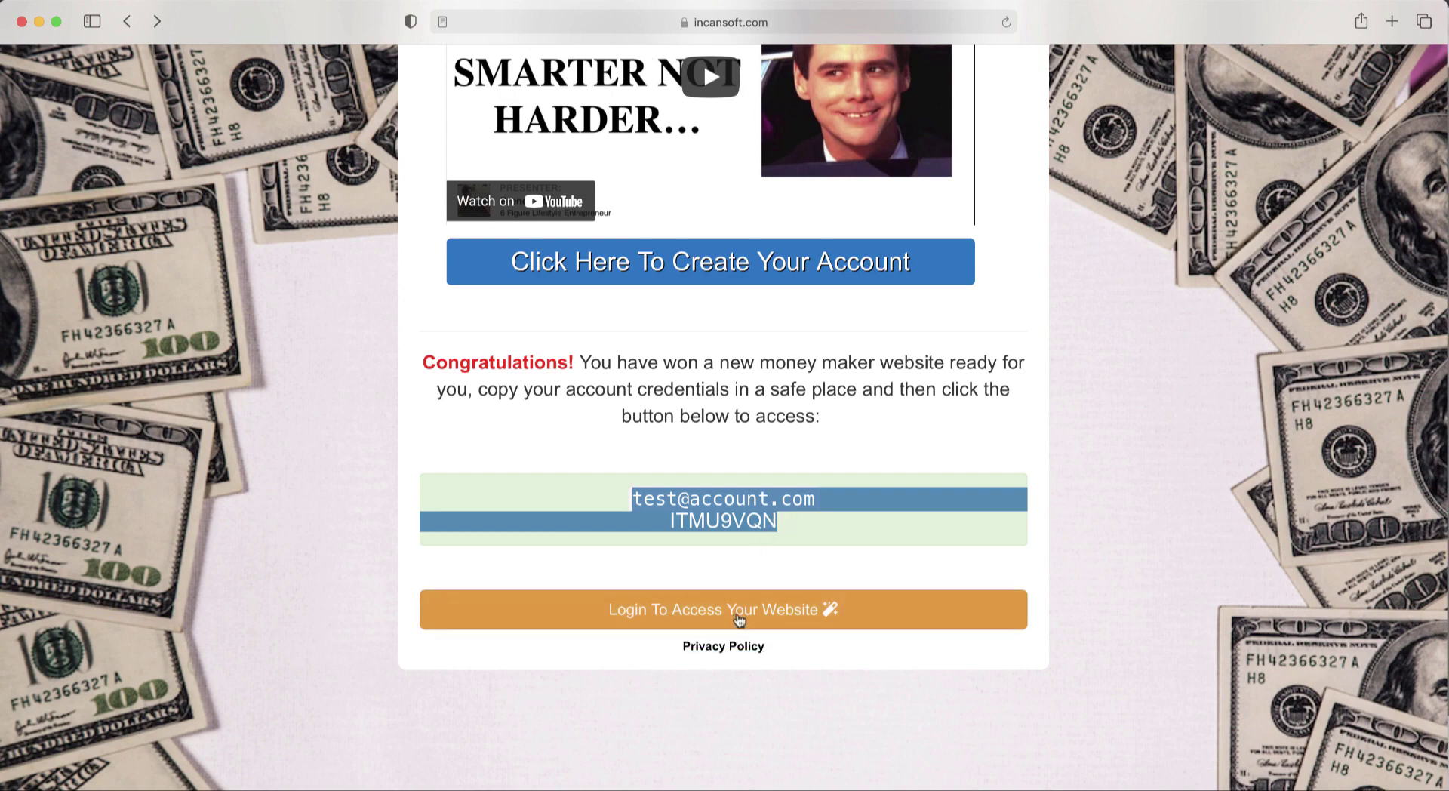
{"action": "left_click", "coordinate": [777, 555]}
{"action": "double_click", "coordinate": [732, 520]}
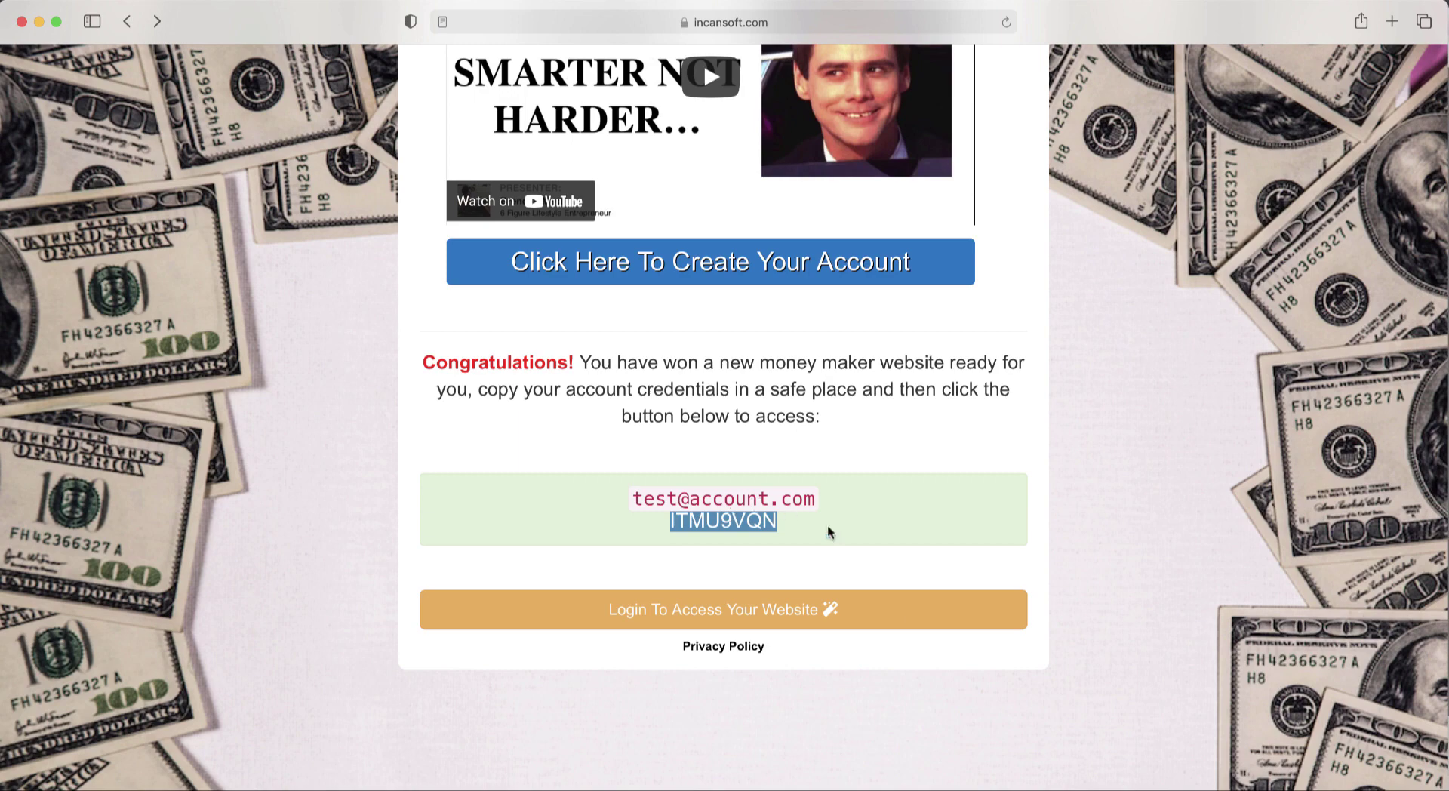
{"action": "scroll", "coordinate": [578, 468], "scroll_direction": "up", "scroll_amount": 3}
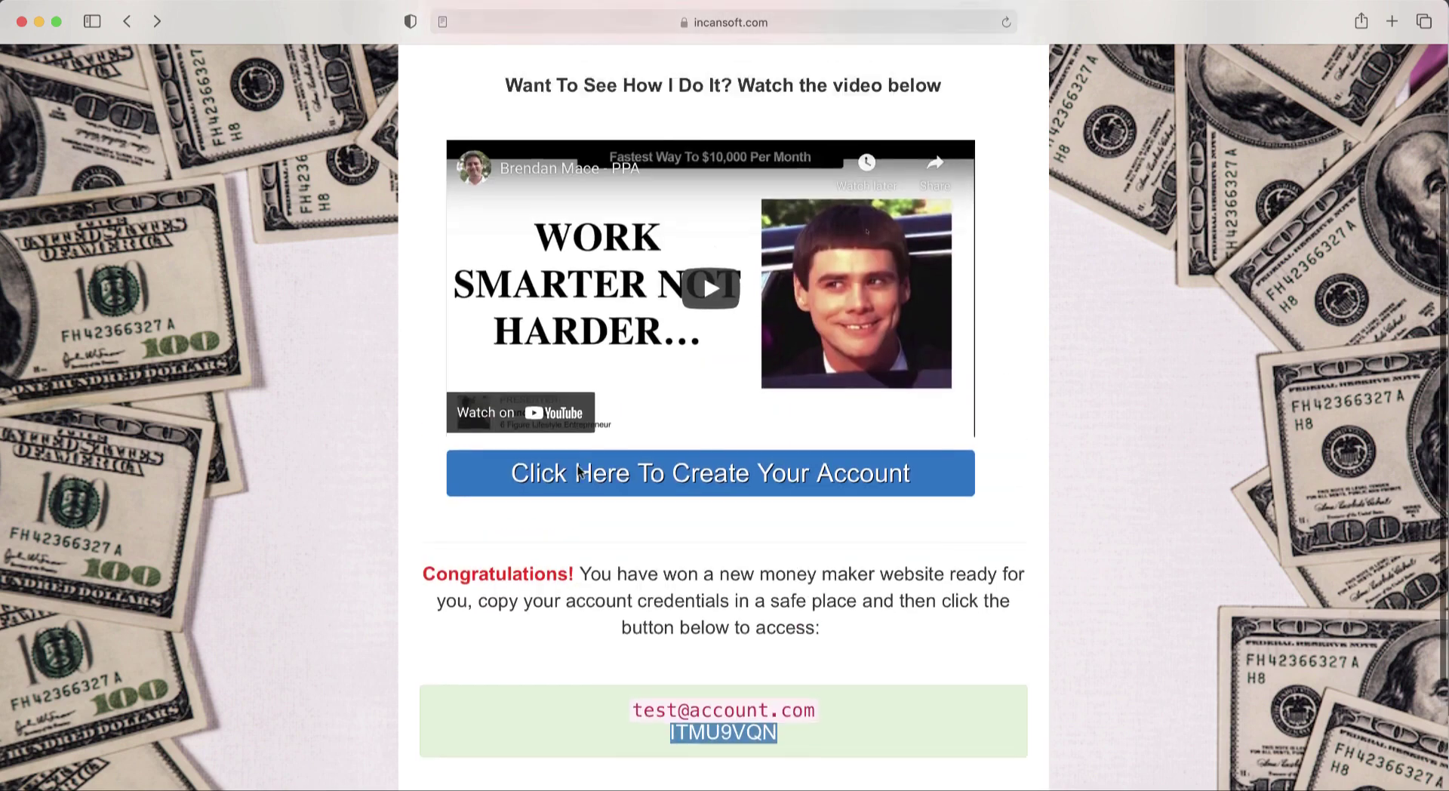
{"action": "scroll", "coordinate": [578, 465], "scroll_direction": "down", "scroll_amount": 3}
{"action": "left_click", "coordinate": [717, 586]}
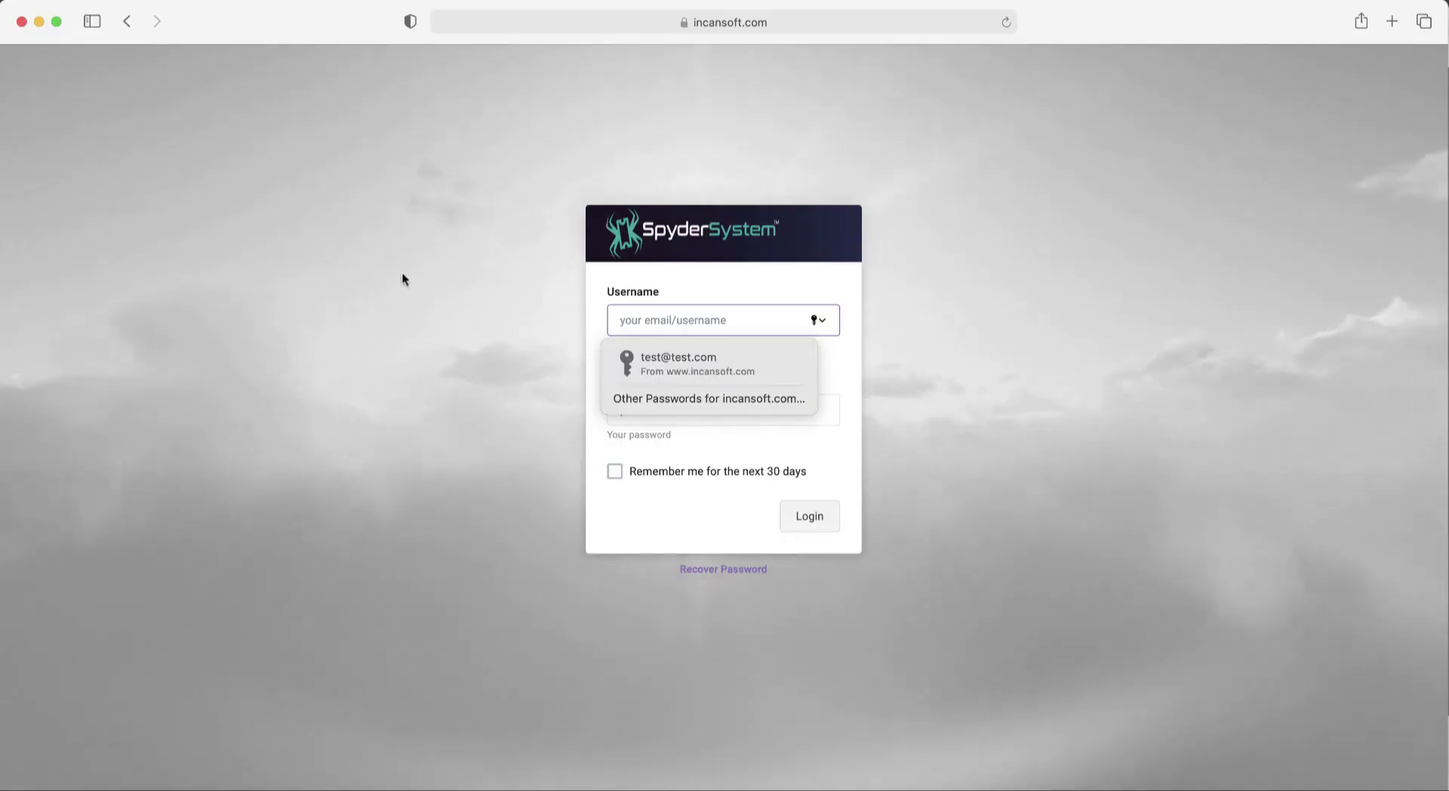
{"action": "left_click", "coordinate": [129, 22]}
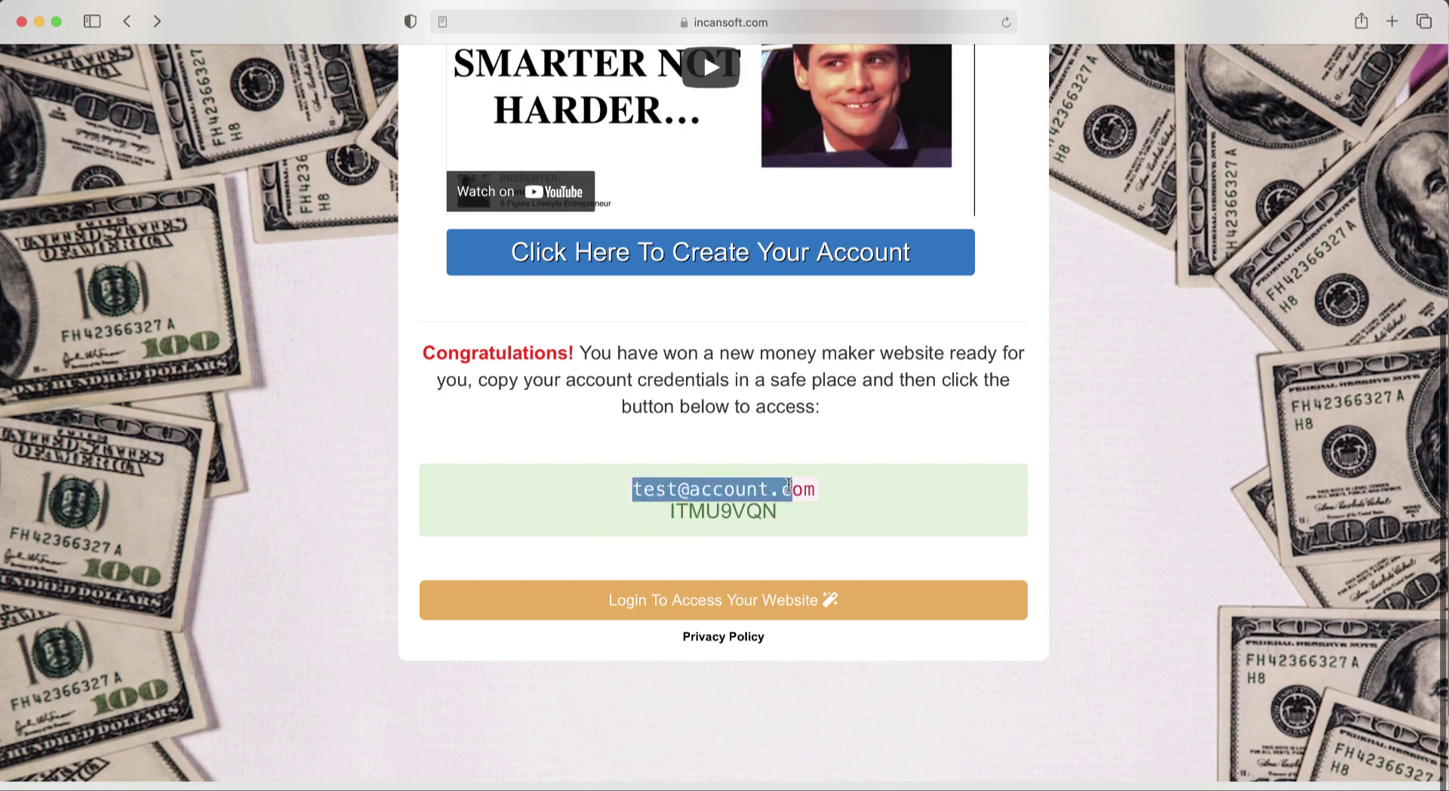
{"action": "left_click_drag", "start_coordinate": [632, 488], "coordinate": [804, 491]}
{"action": "double_click", "coordinate": [723, 510]}
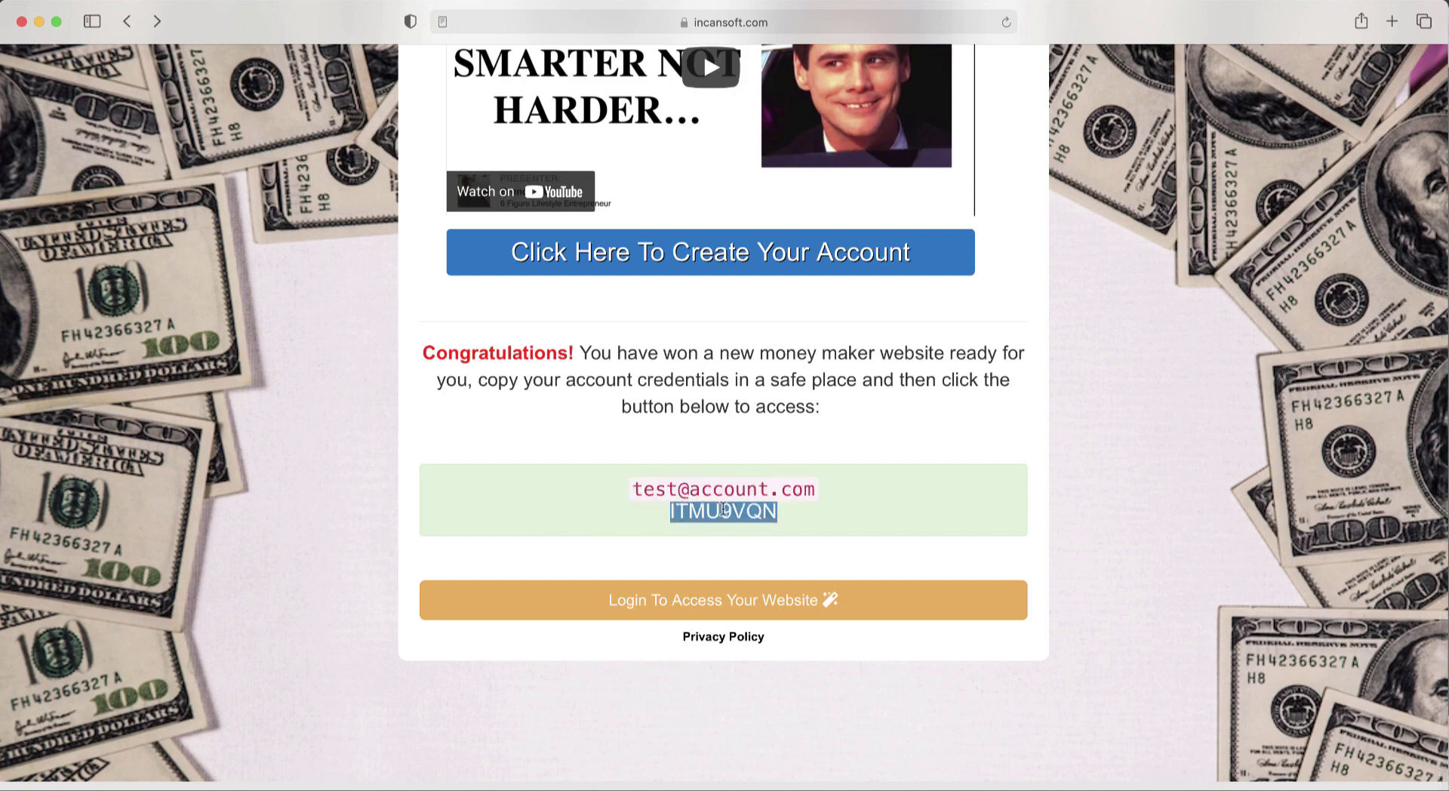
{"action": "left_click", "coordinate": [751, 604]}
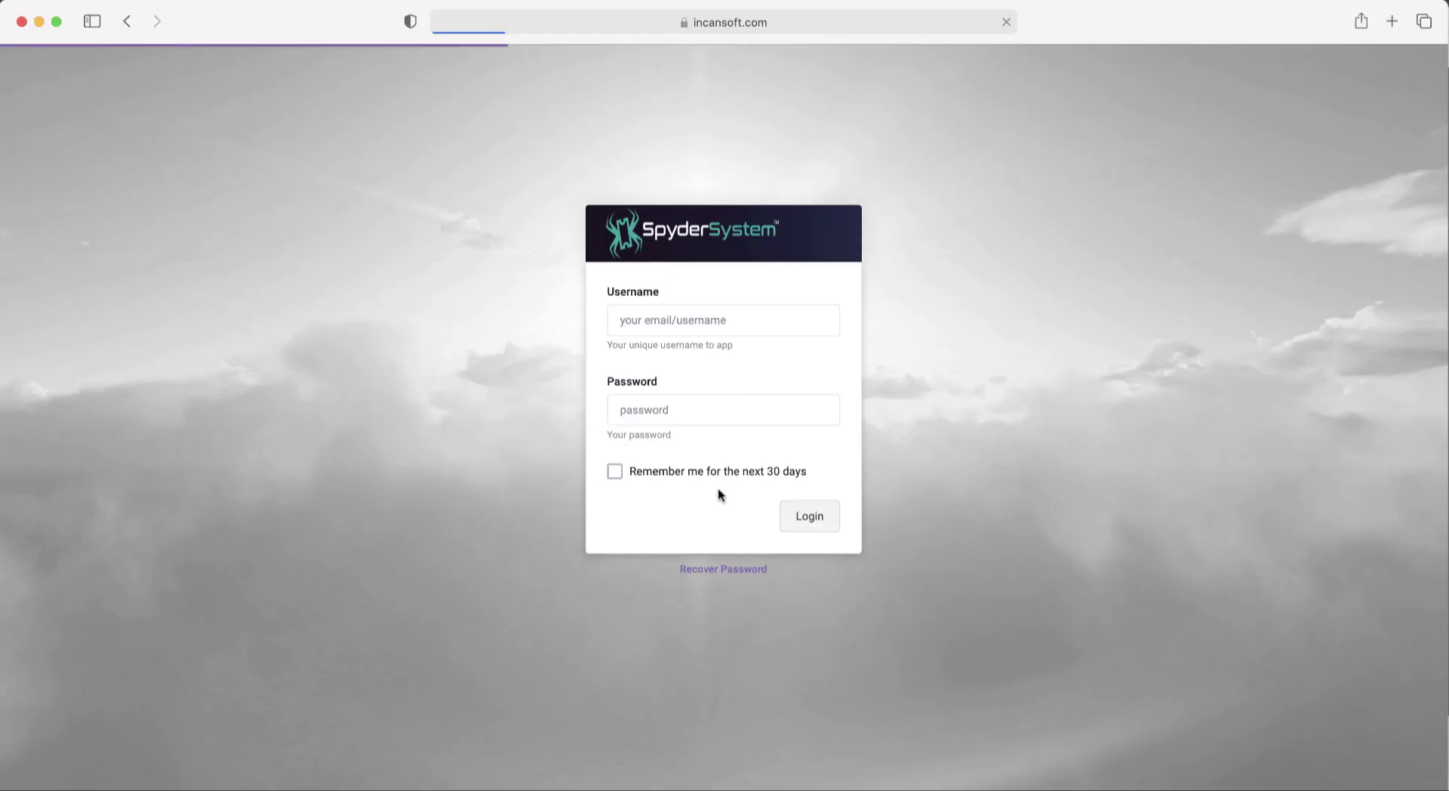
{"action": "left_click", "coordinate": [740, 412]}
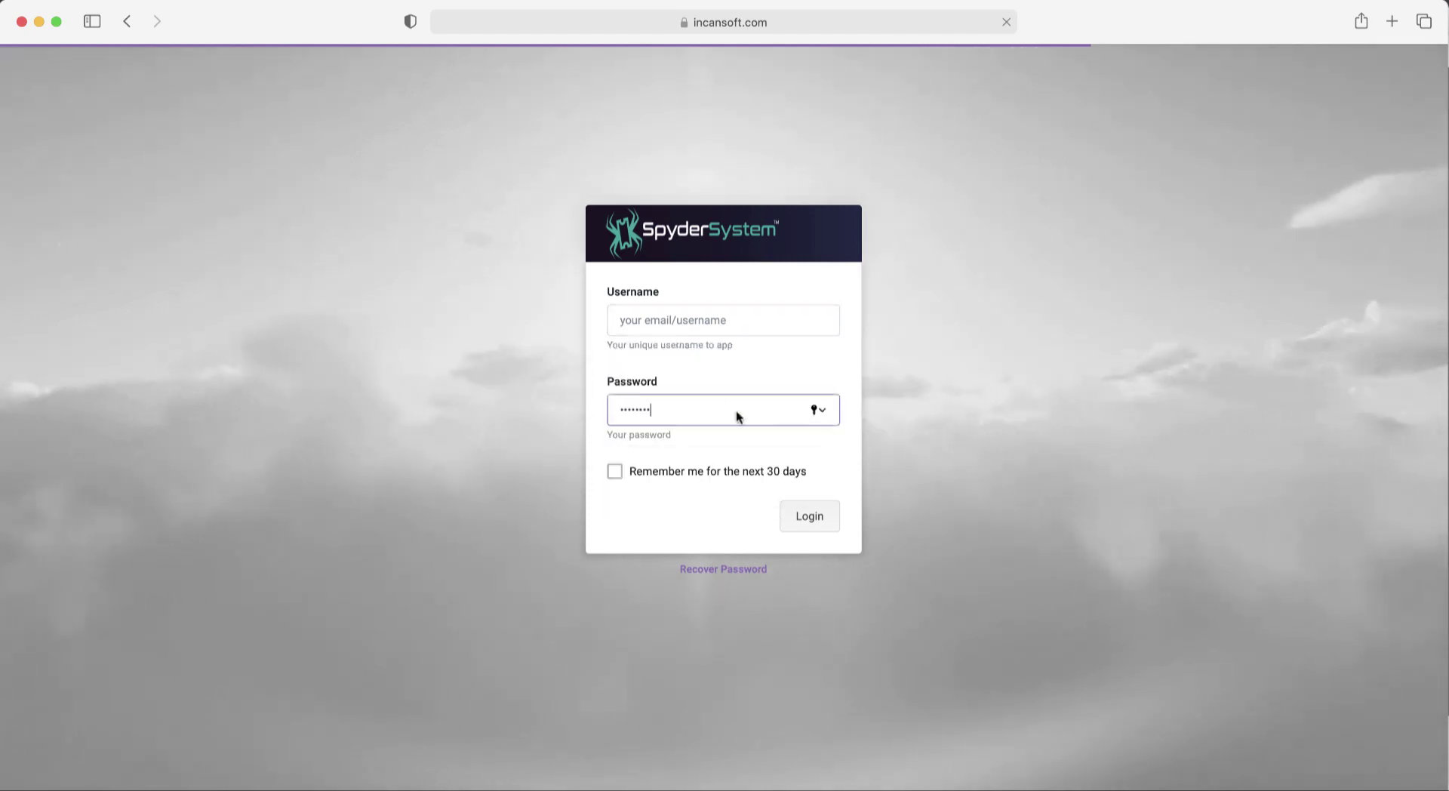
{"action": "left_click", "coordinate": [702, 320]}
{"action": "type", "text": "test"}
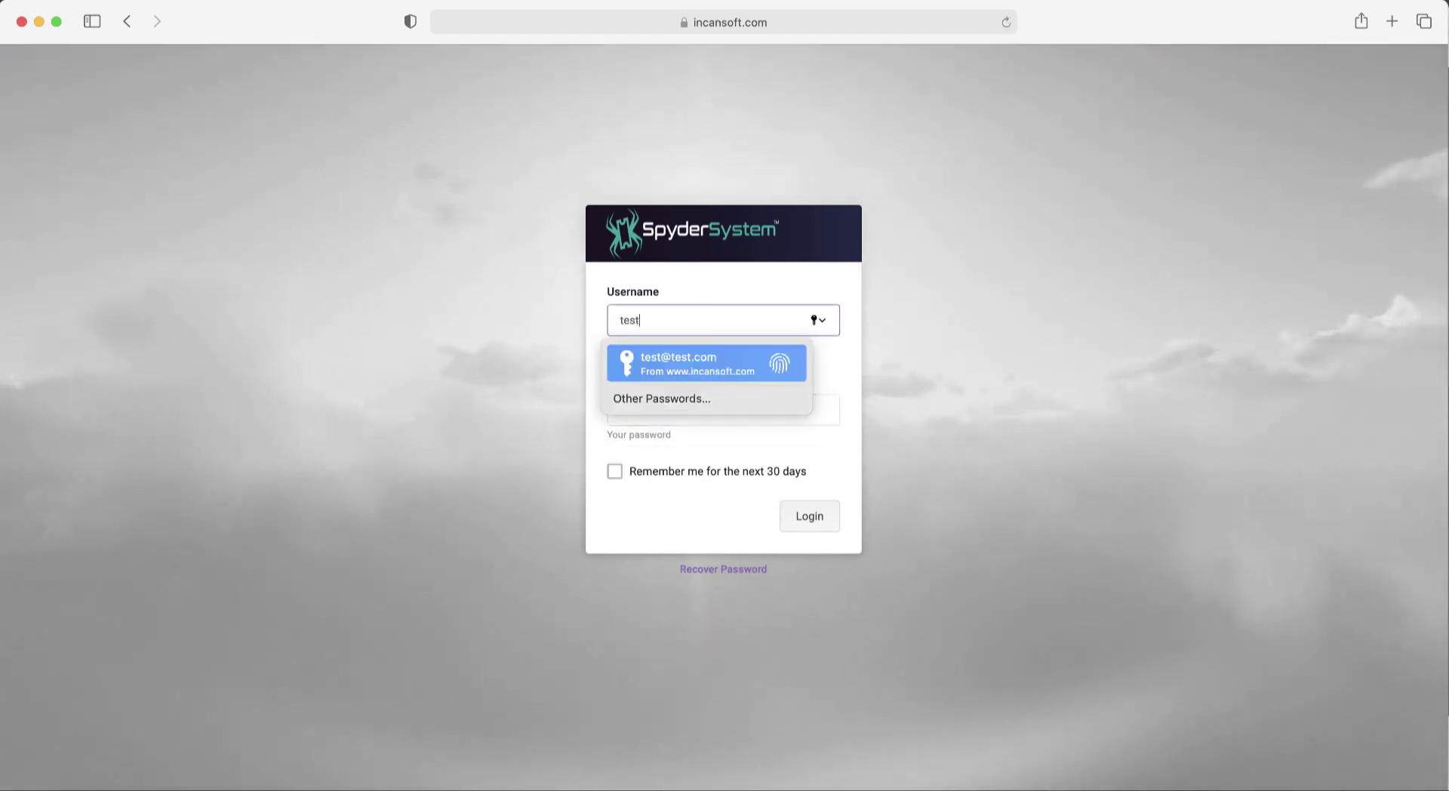
{"action": "type", "text": "@acc"}
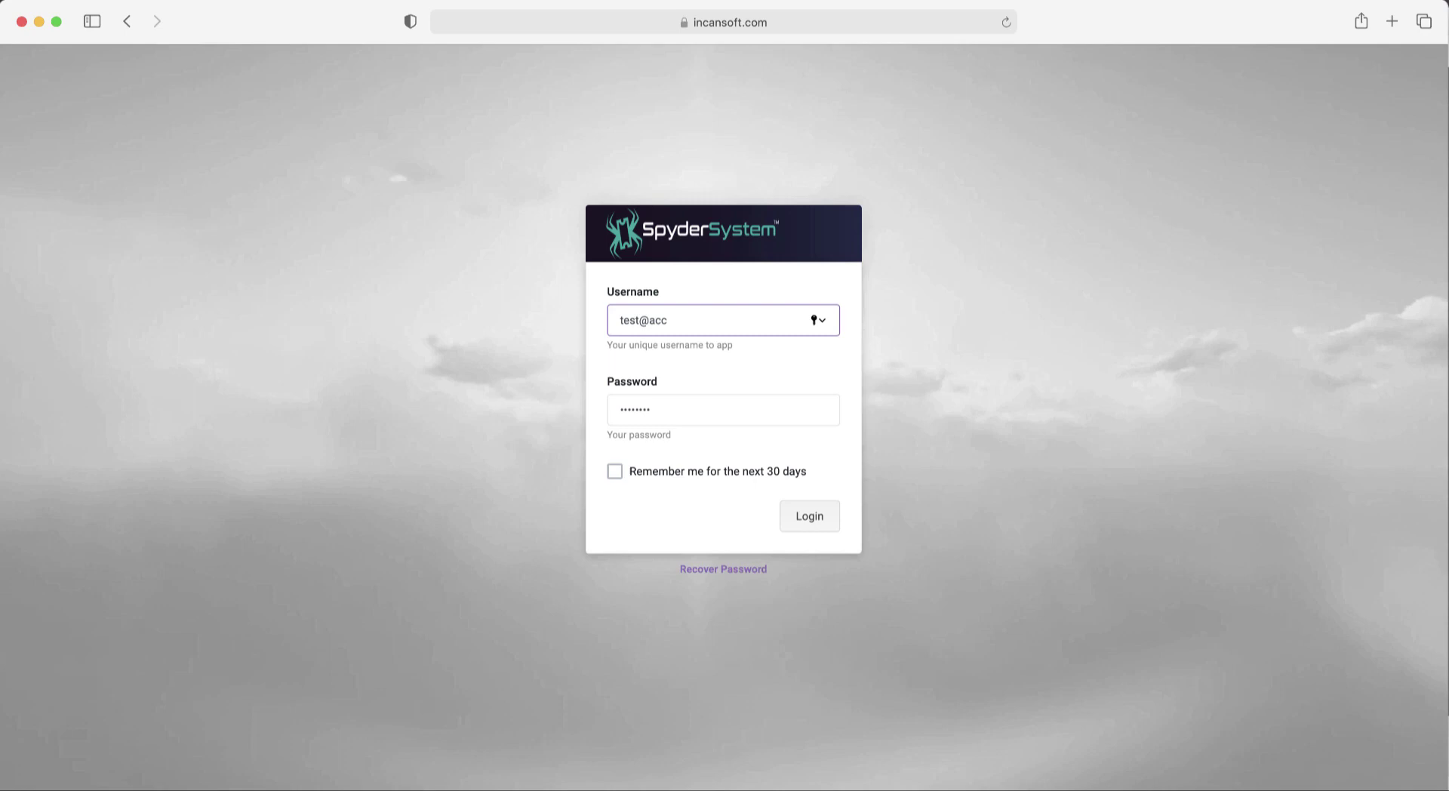
{"action": "type", "text": "ount.com"}
{"action": "key", "text": "Return"}
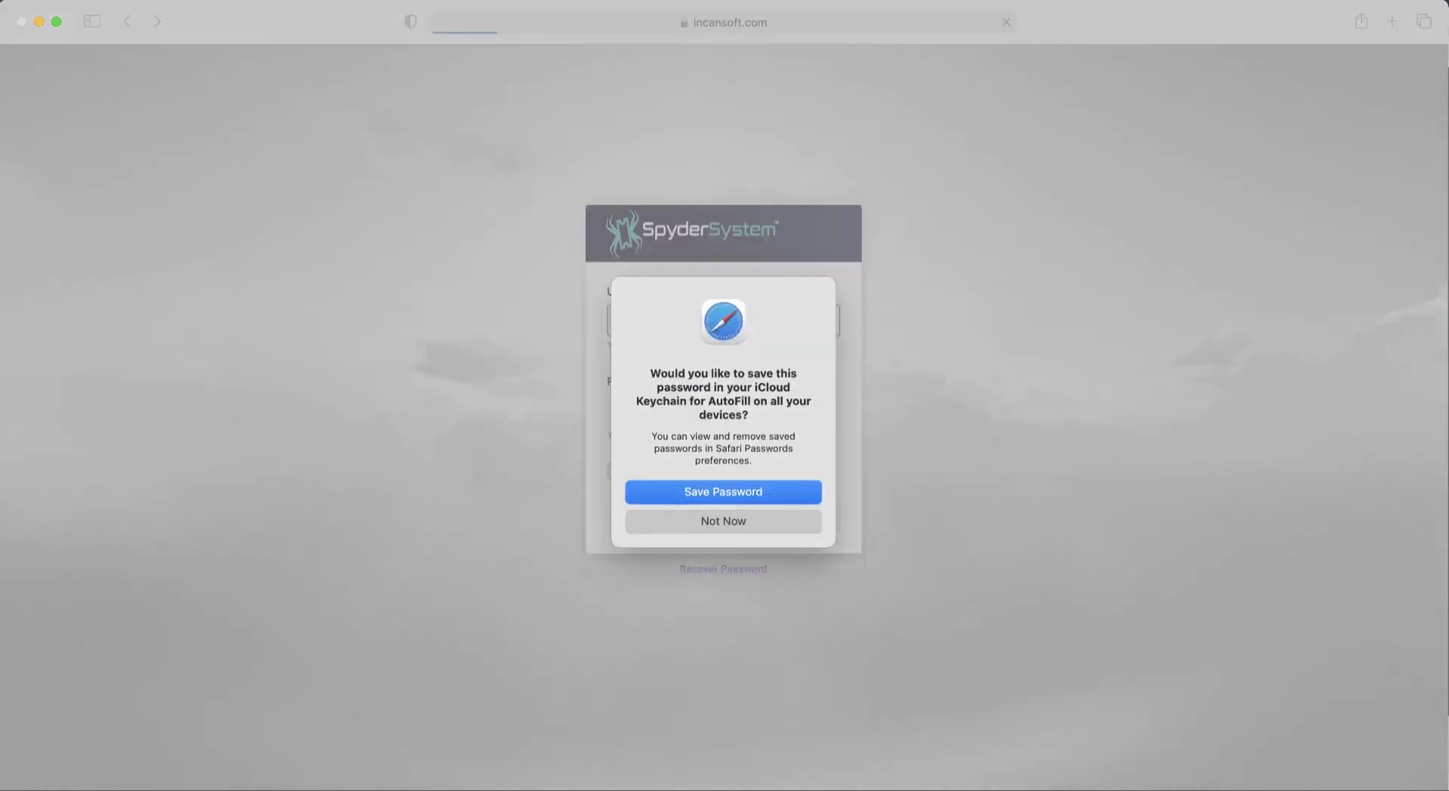
{"action": "left_click", "coordinate": [737, 526]}
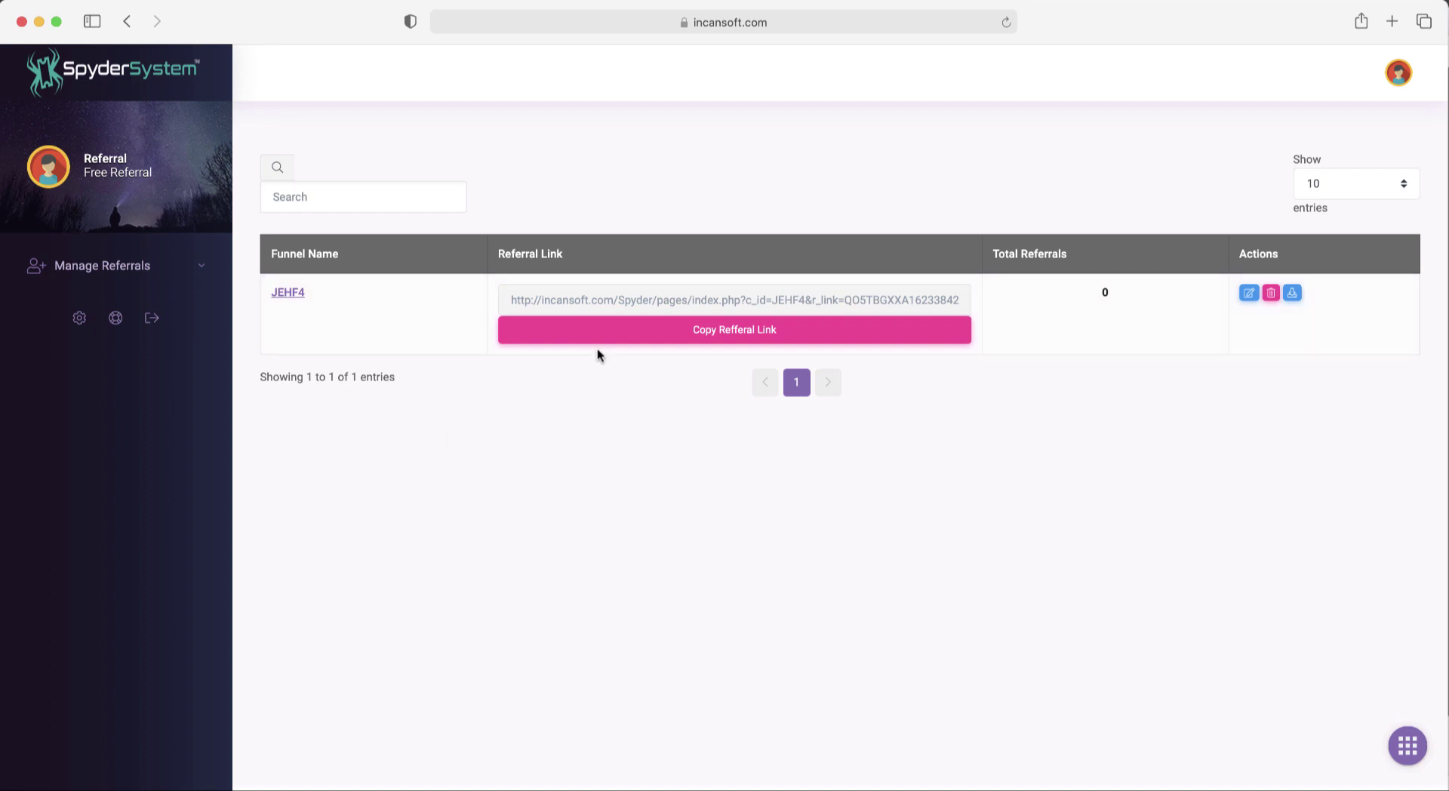
Step: Copy the JEHF4 referral link and bring up Safari's Dock menu for a new window
{"action": "left_click", "coordinate": [769, 329]}
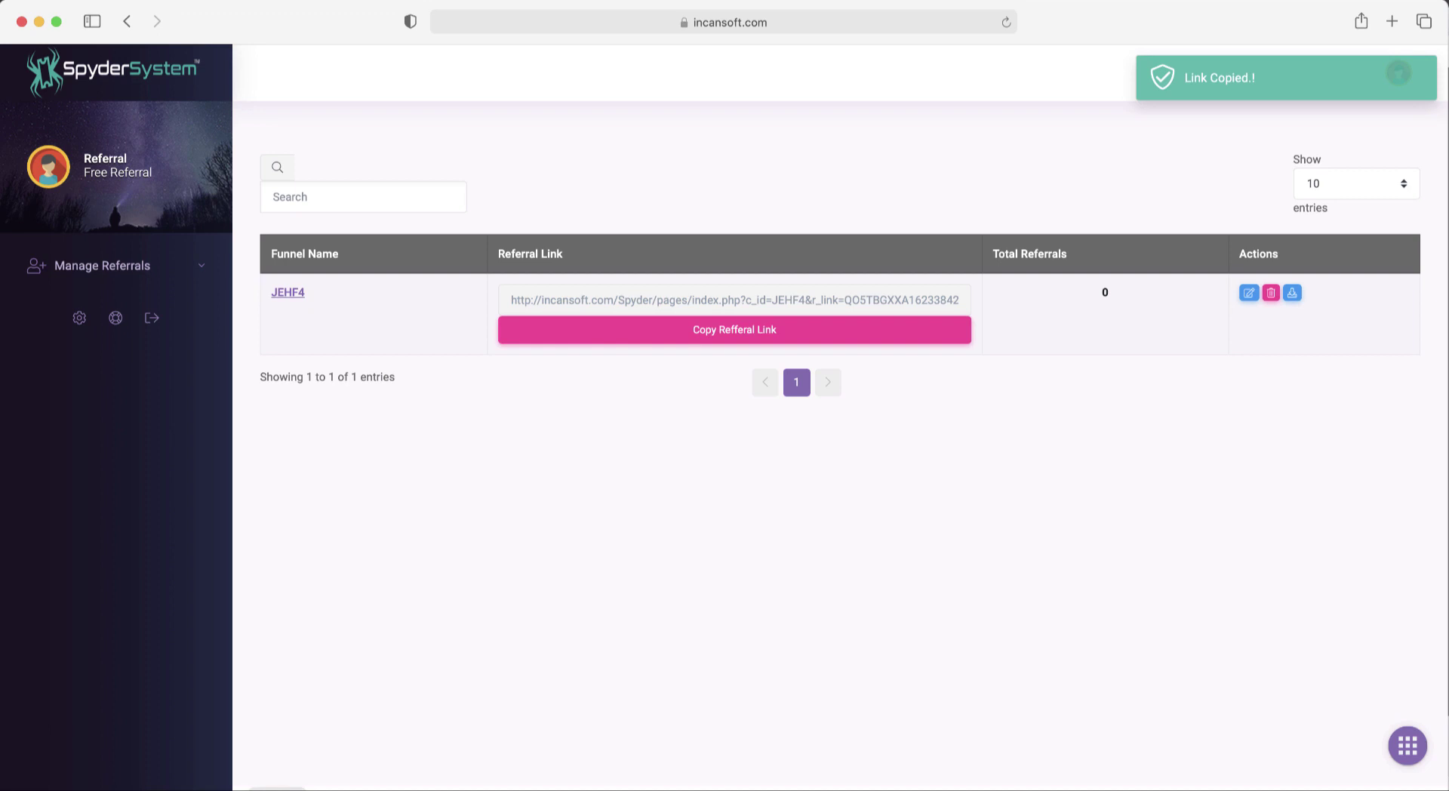
{"action": "right_click", "coordinate": [338, 788]}
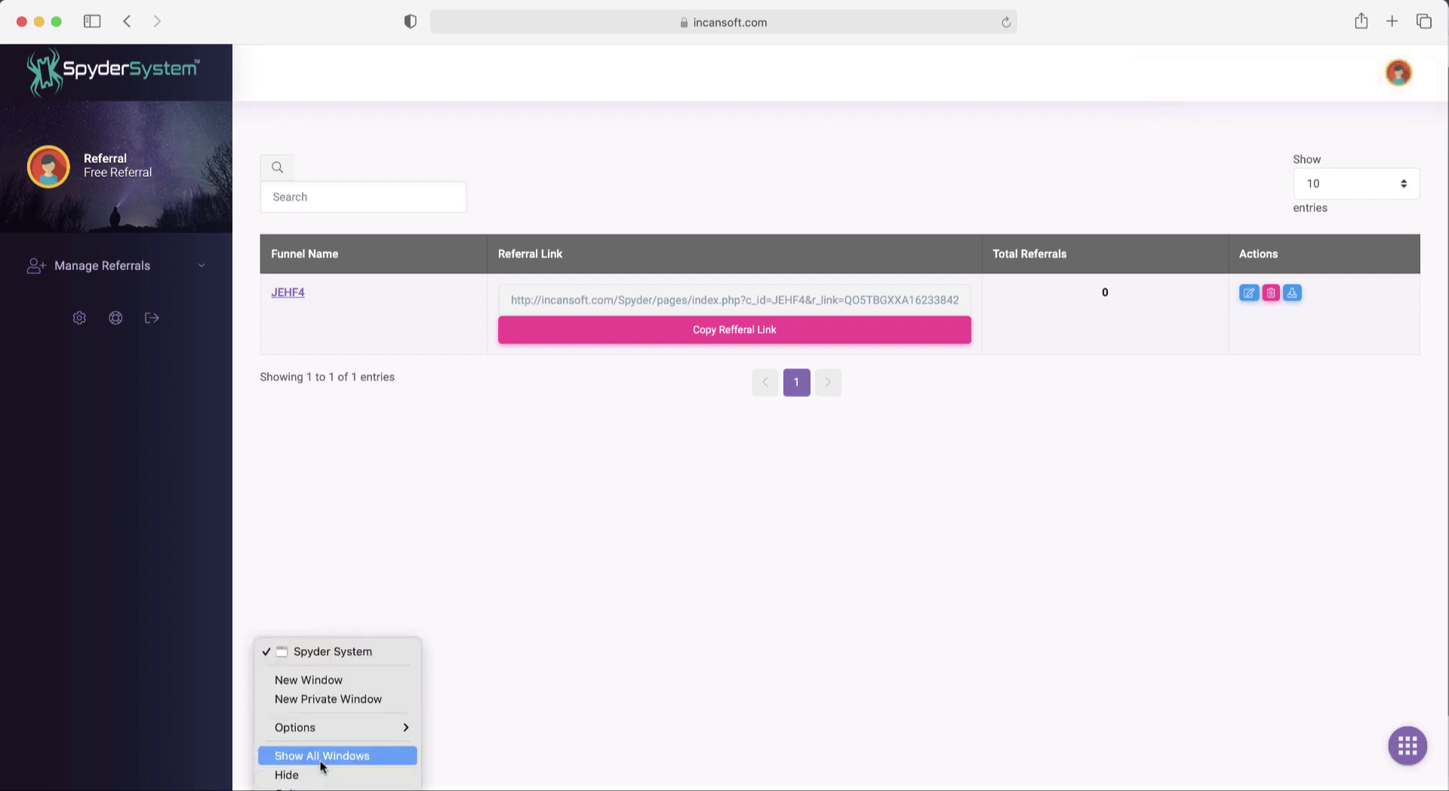
Step: Open a new private window and load the pasted JEHF4 referral link
{"action": "left_click", "coordinate": [336, 682]}
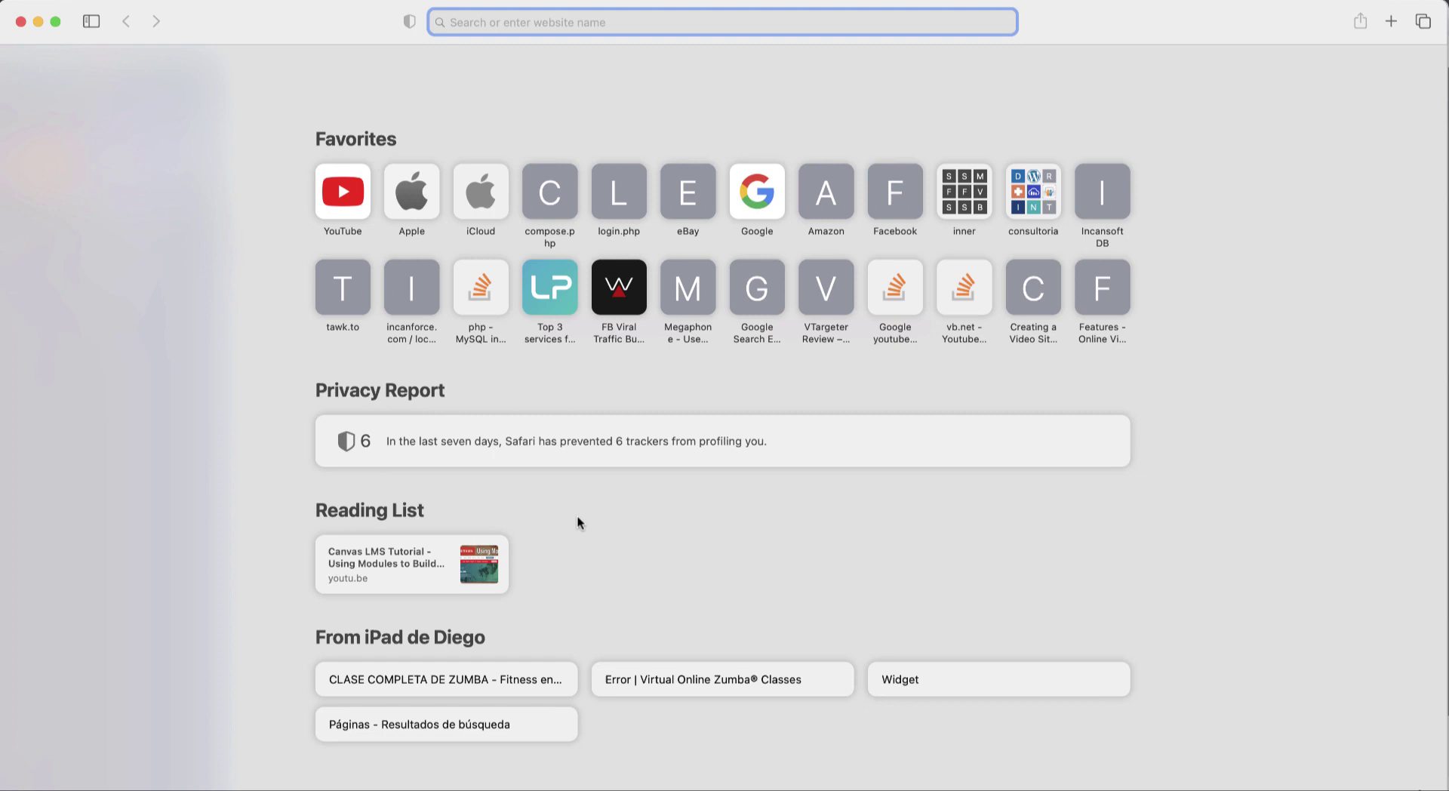
{"action": "key", "text": "super+v"}
{"action": "key", "text": "Return"}
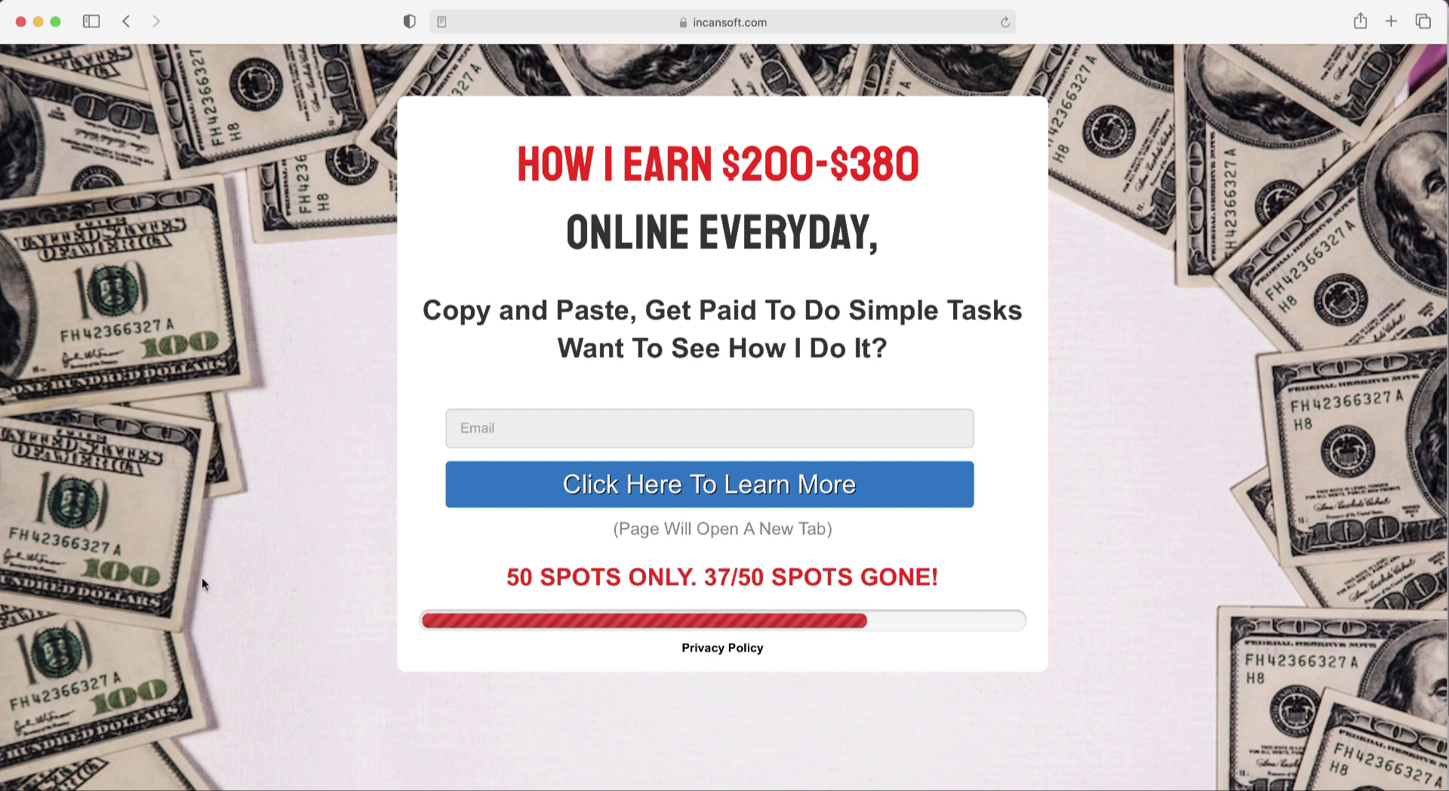
{"action": "left_click", "coordinate": [572, 434]}
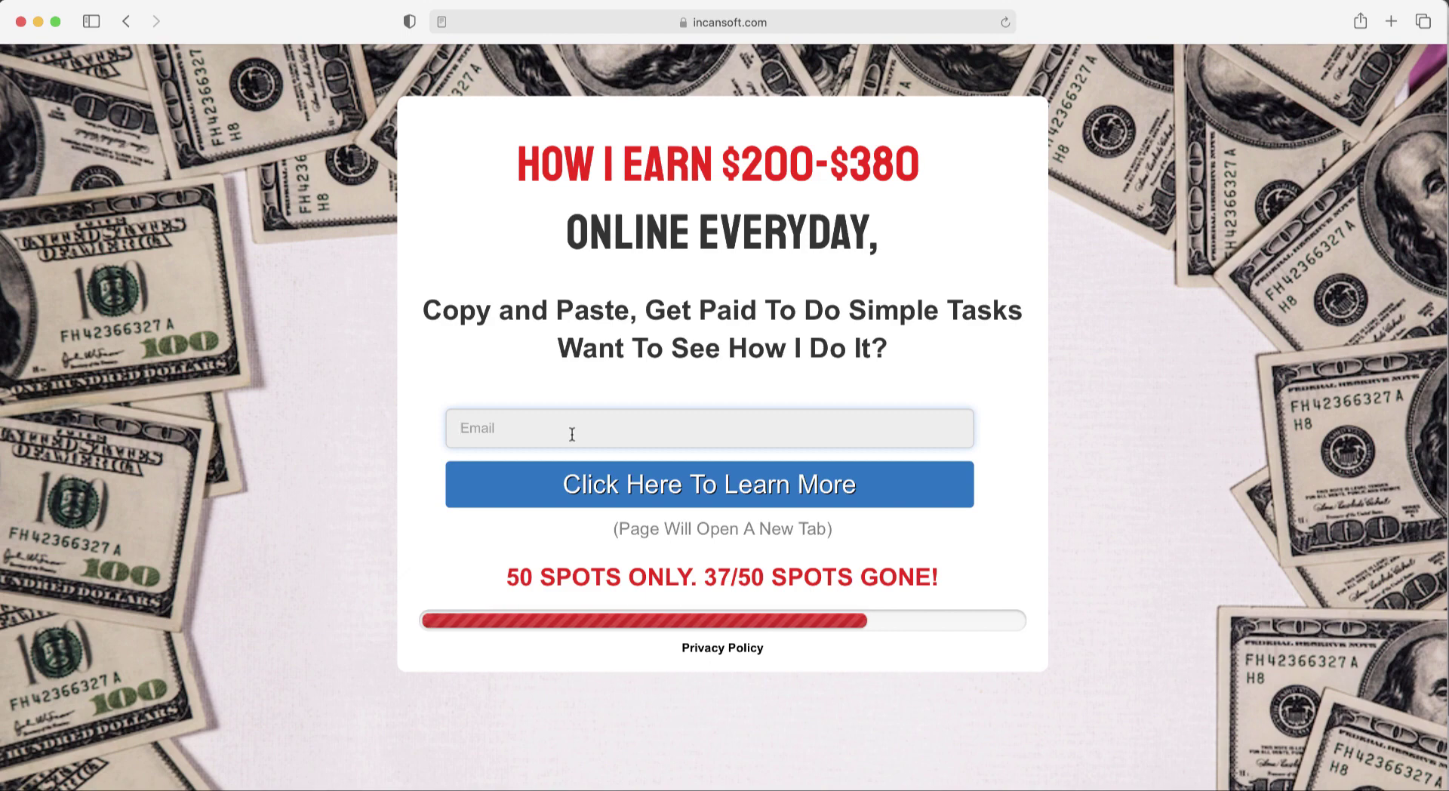
{"action": "left_click_drag", "start_coordinate": [581, 425], "coordinate": [491, 427]}
{"action": "left_click", "coordinate": [529, 428]}
{"action": "left_click_drag", "start_coordinate": [584, 428], "coordinate": [389, 431]}
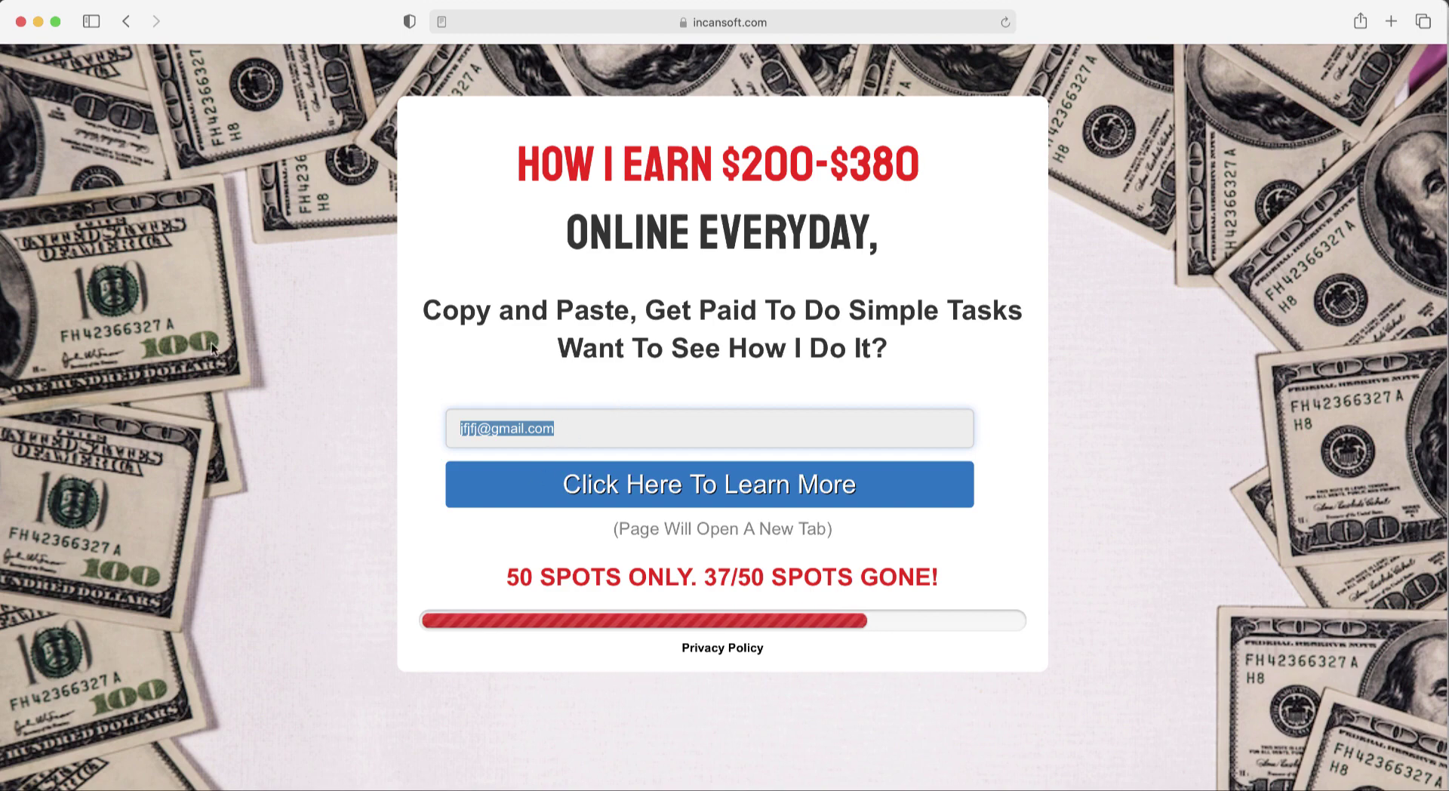
Step: Submit the referral signup and select the new account's credentials in the Congratulations box
{"action": "left_click", "coordinate": [675, 501]}
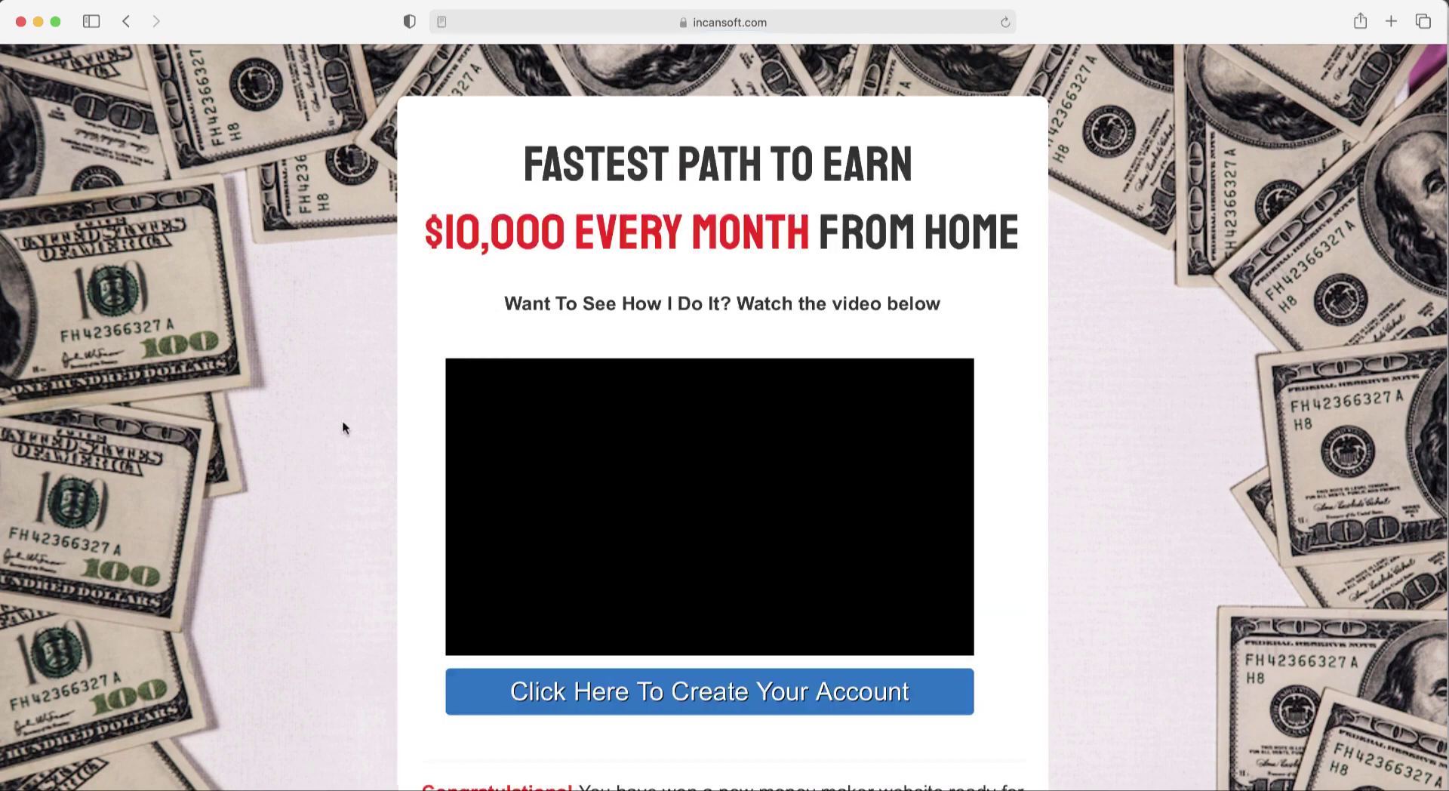
{"action": "scroll", "coordinate": [343, 428], "scroll_direction": "down", "scroll_amount": 3}
{"action": "scroll", "coordinate": [344, 428], "scroll_direction": "down", "scroll_amount": 1}
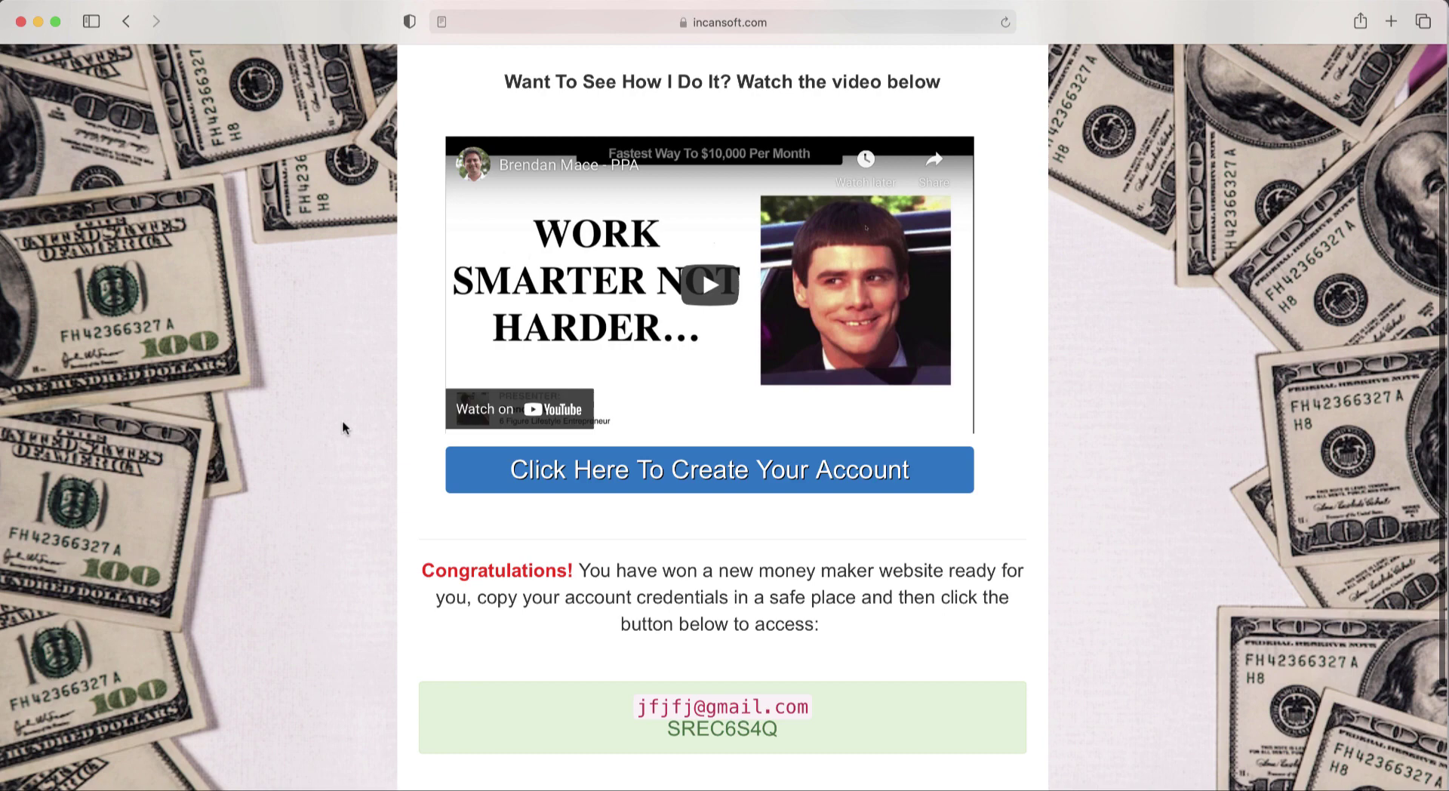
{"action": "scroll", "coordinate": [344, 428], "scroll_direction": "down", "scroll_amount": 2}
{"action": "scroll", "coordinate": [344, 428], "scroll_direction": "down", "scroll_amount": 2}
{"action": "scroll", "coordinate": [343, 428], "scroll_direction": "up", "scroll_amount": 3}
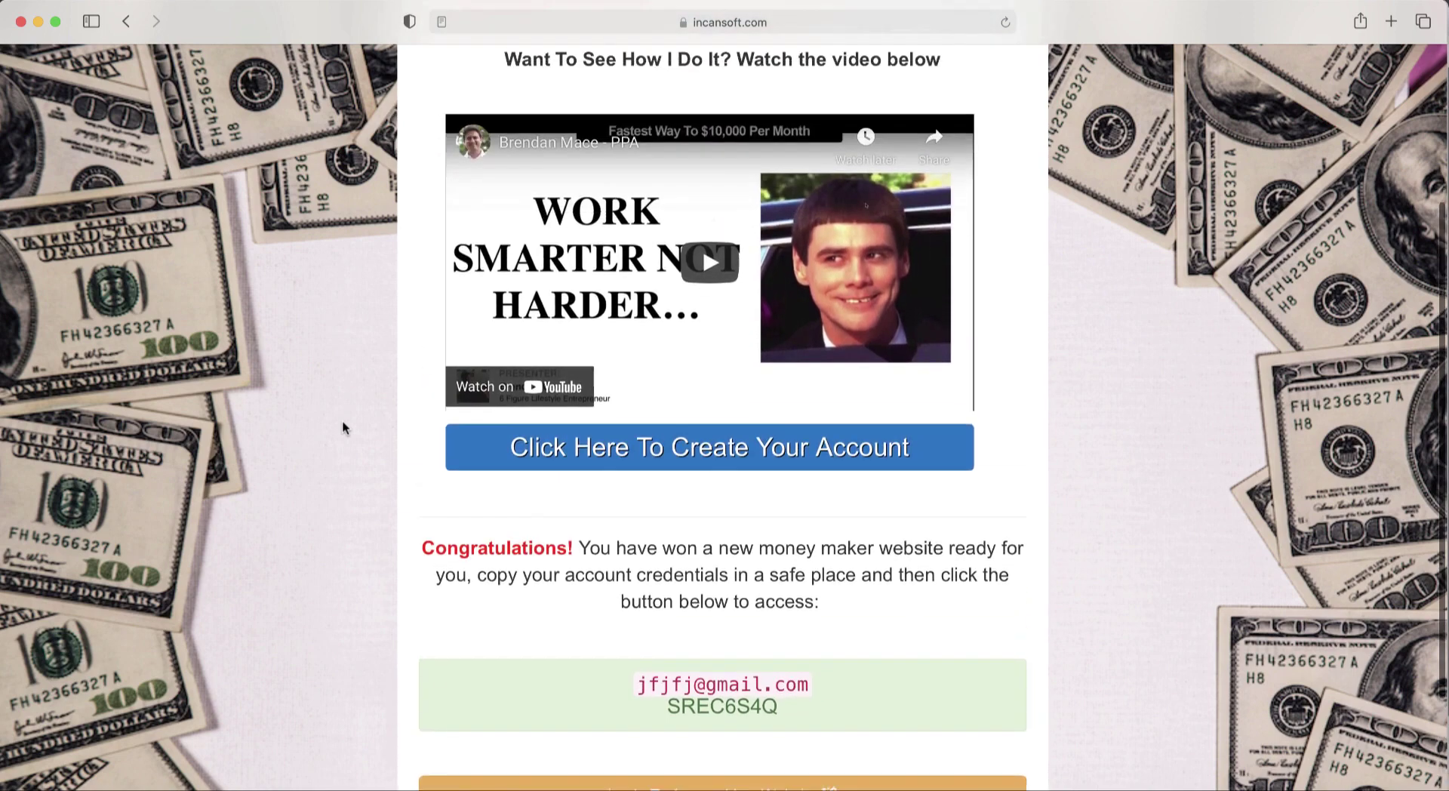
{"action": "scroll", "coordinate": [344, 428], "scroll_direction": "up", "scroll_amount": 1}
{"action": "scroll", "coordinate": [655, 559], "scroll_direction": "down", "scroll_amount": 3}
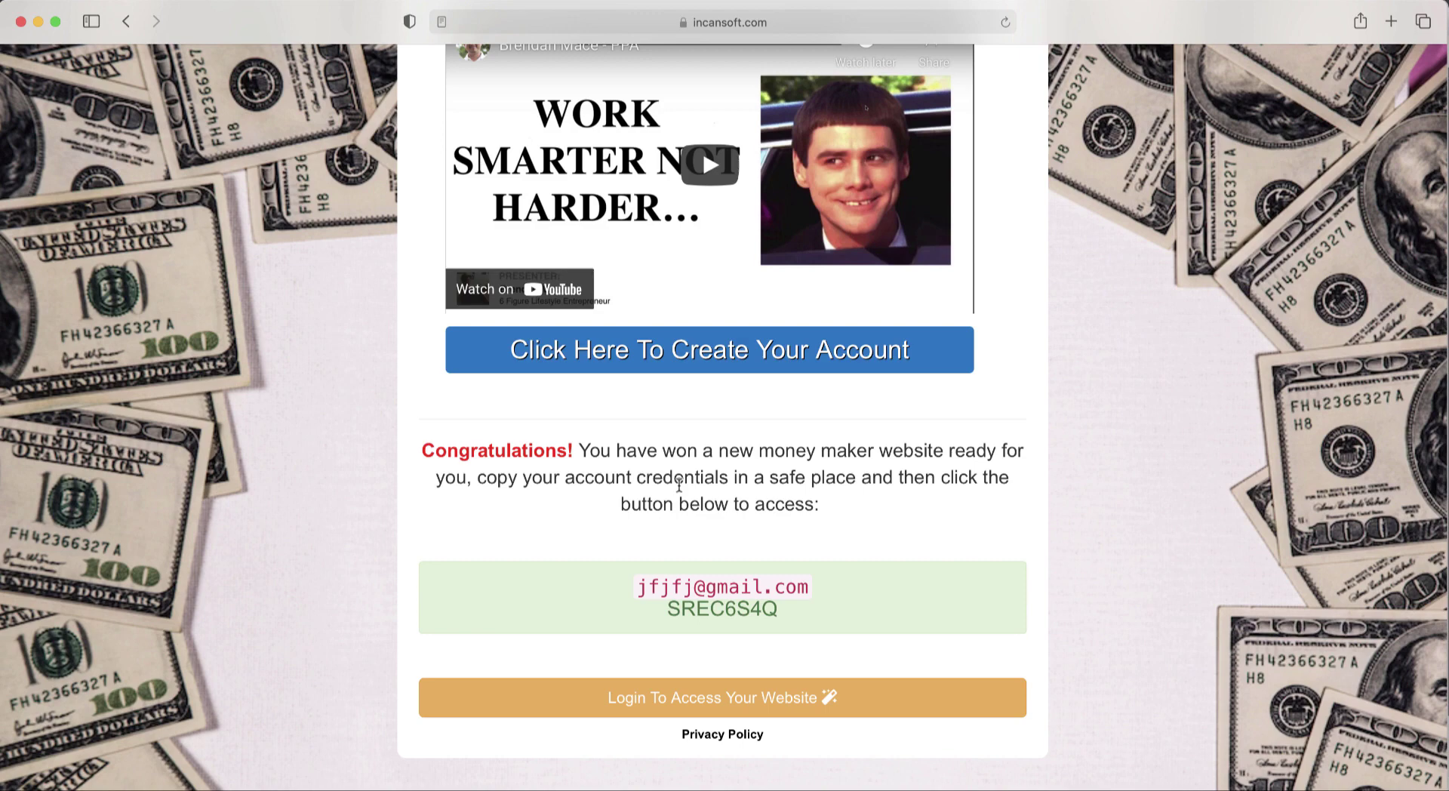
{"action": "scroll", "coordinate": [420, 321], "scroll_direction": "up", "scroll_amount": 5}
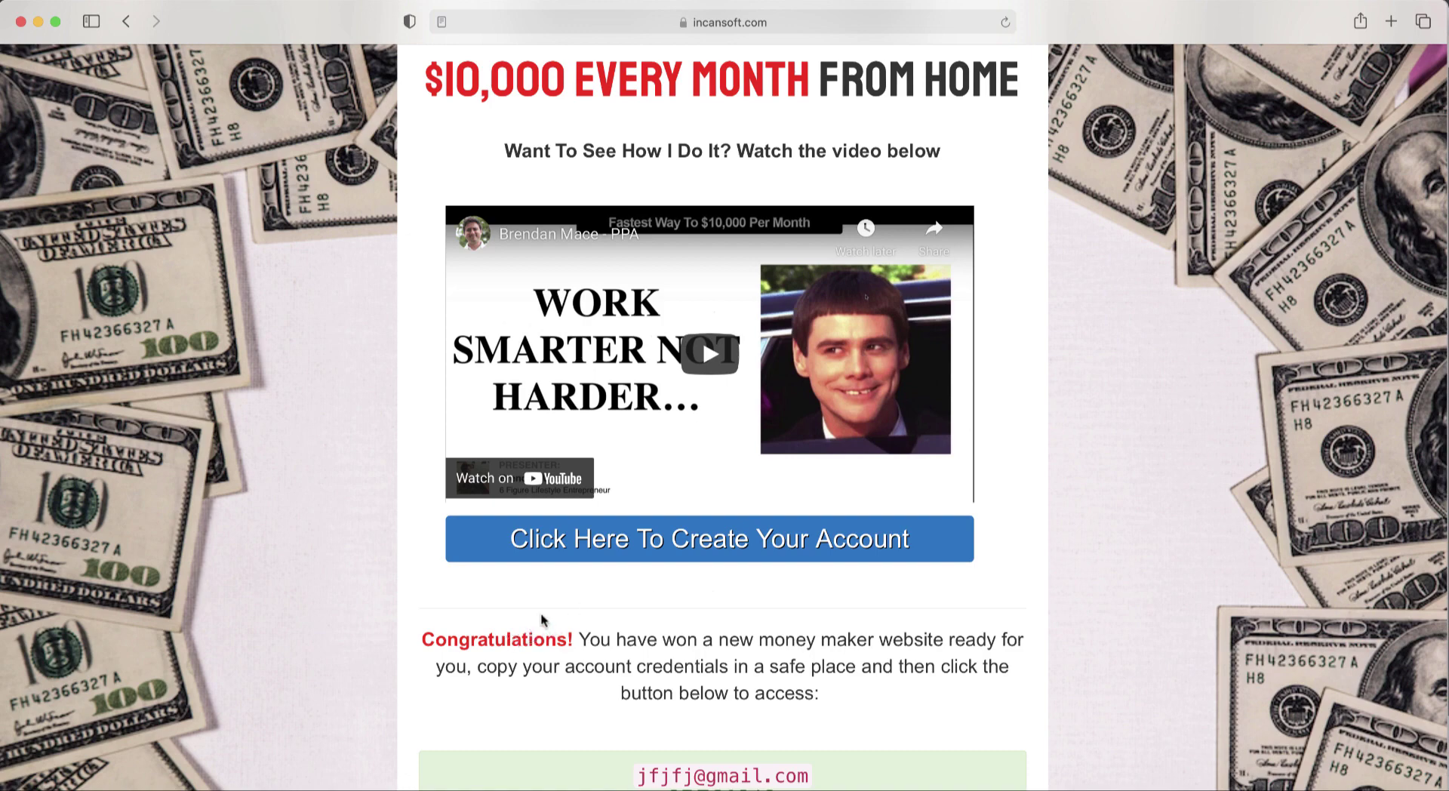
{"action": "scroll", "coordinate": [541, 615], "scroll_direction": "down", "scroll_amount": 1}
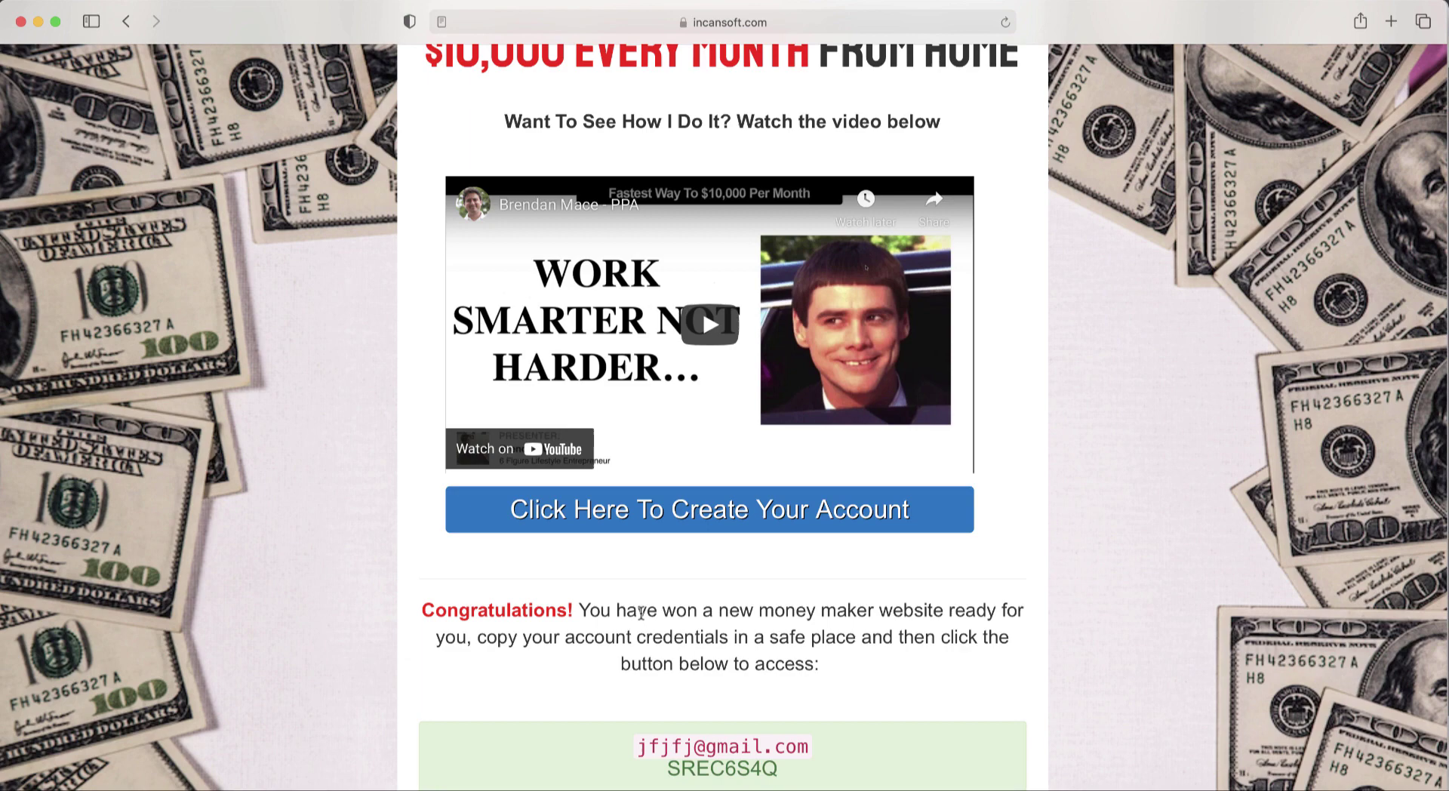
{"action": "scroll", "coordinate": [588, 635], "scroll_direction": "down", "scroll_amount": 3}
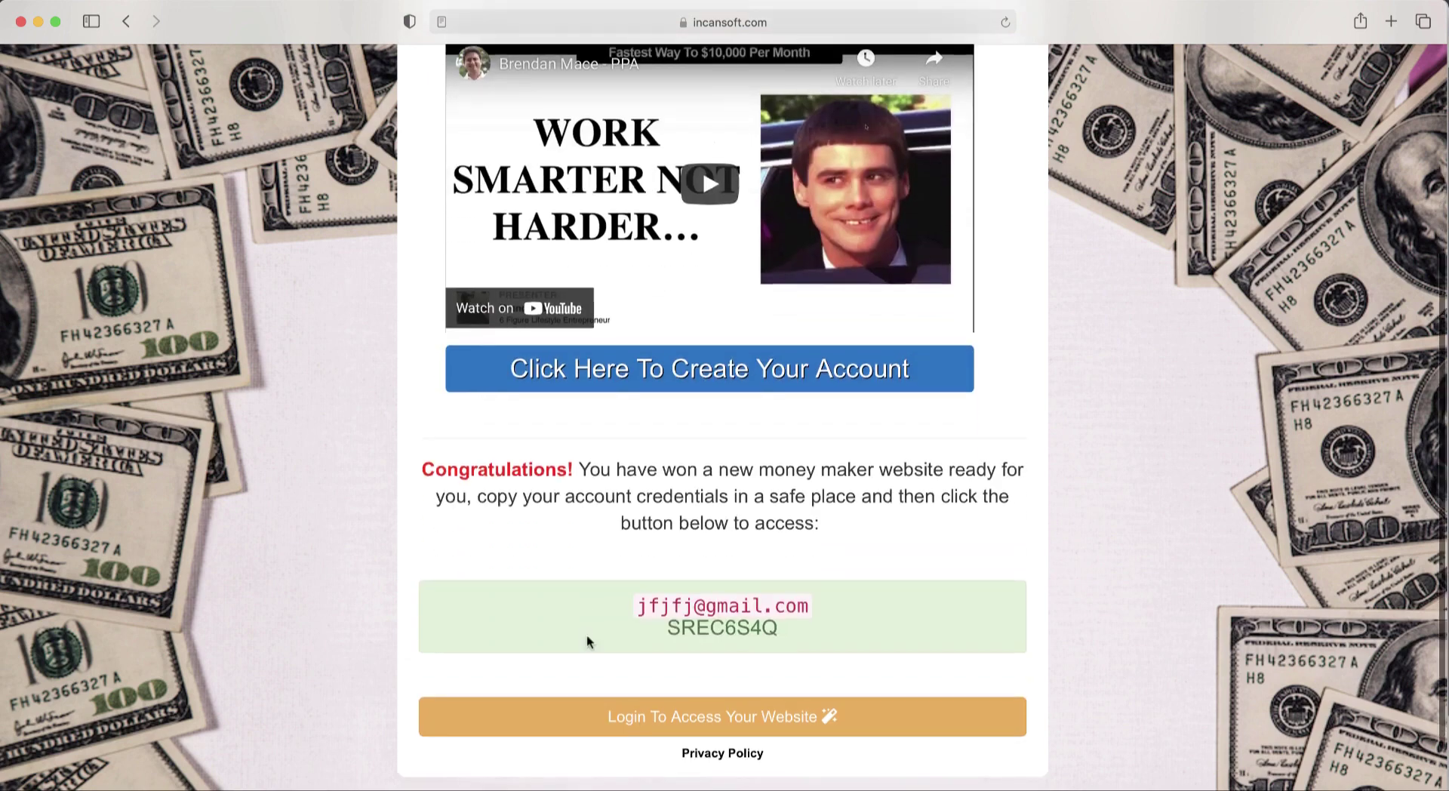
{"action": "left_click_drag", "start_coordinate": [636, 602], "coordinate": [806, 641]}
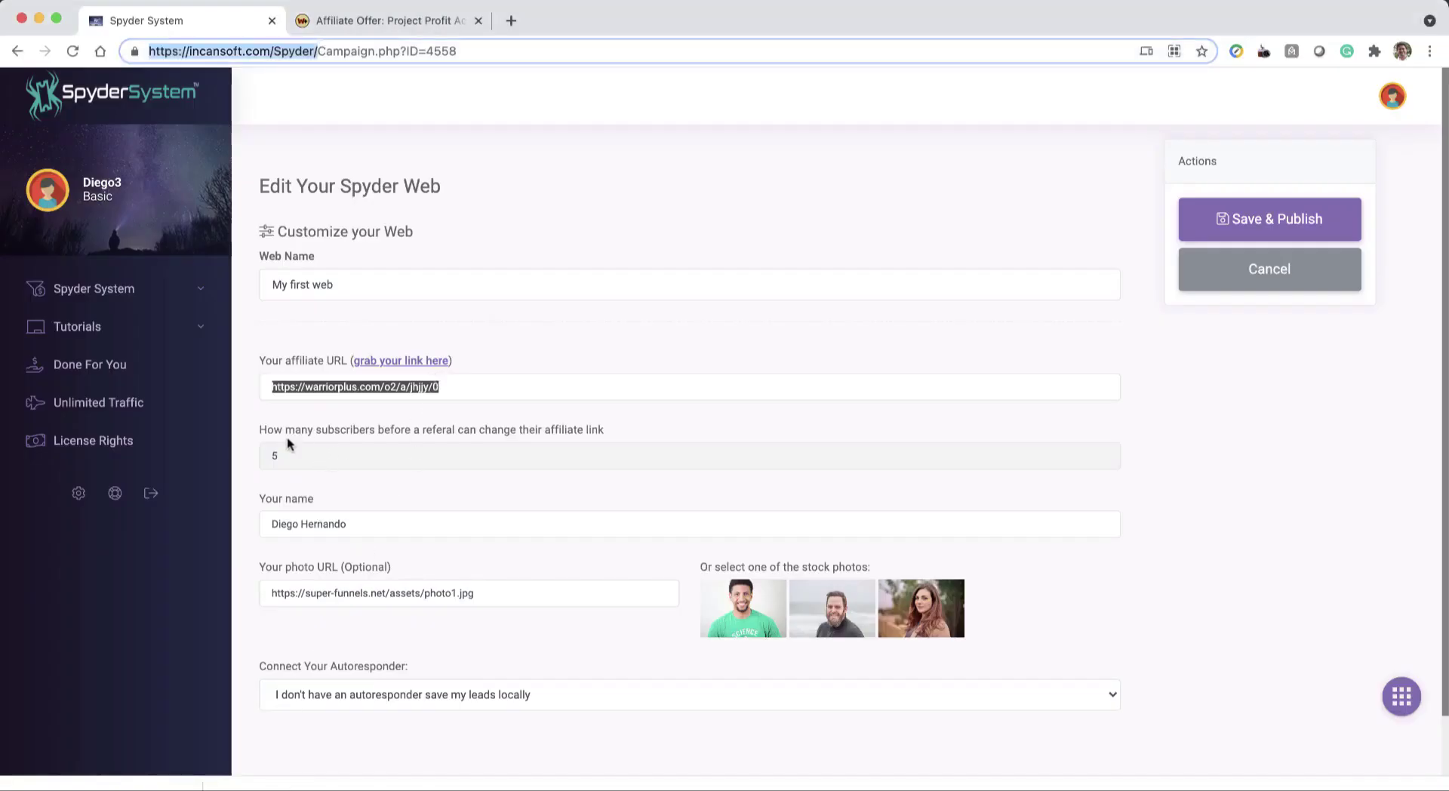
Step: Change the subscribers-before-affiliate-link-change threshold from its old value to 5
{"action": "left_click_drag", "start_coordinate": [273, 429], "coordinate": [478, 436]}
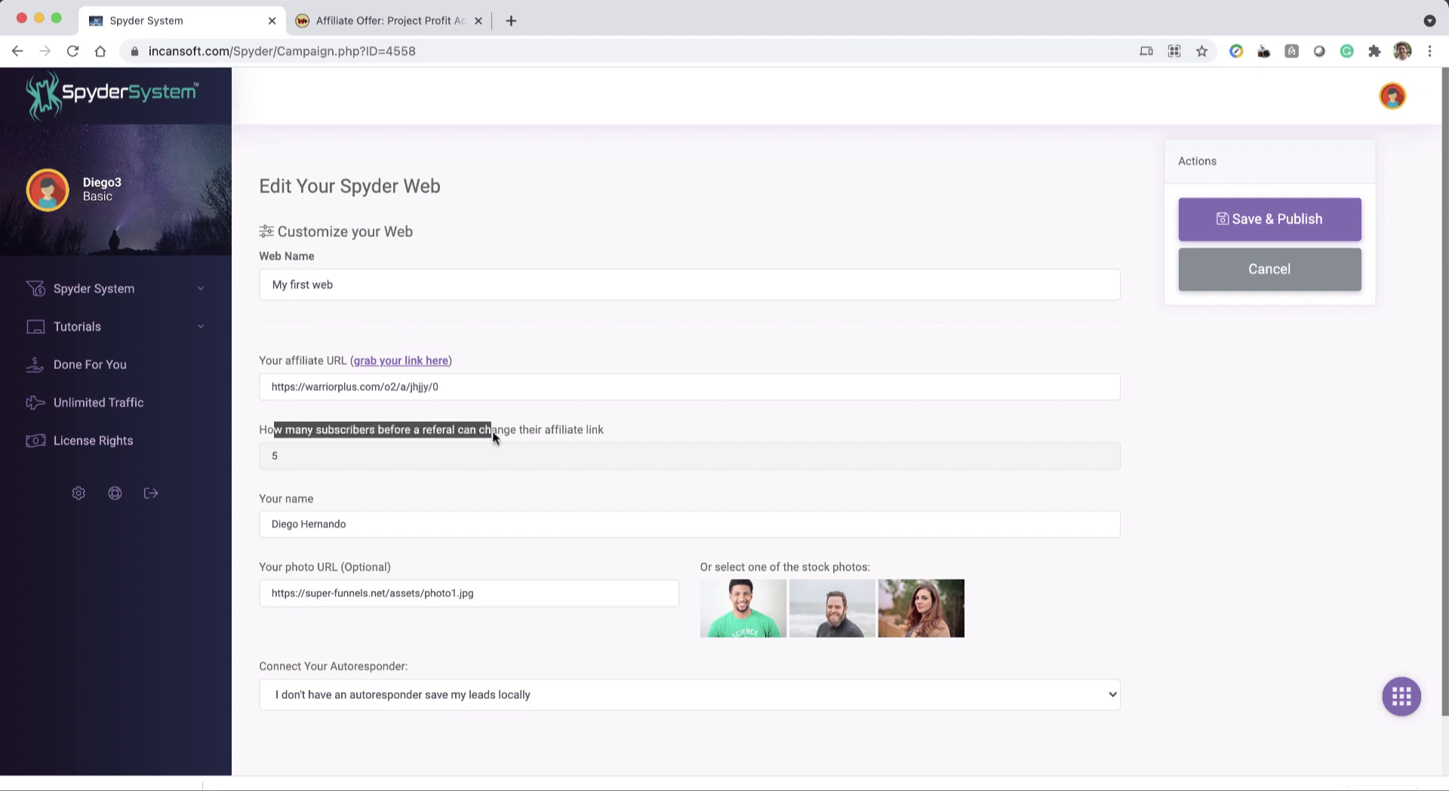
{"action": "left_click", "coordinate": [302, 453]}
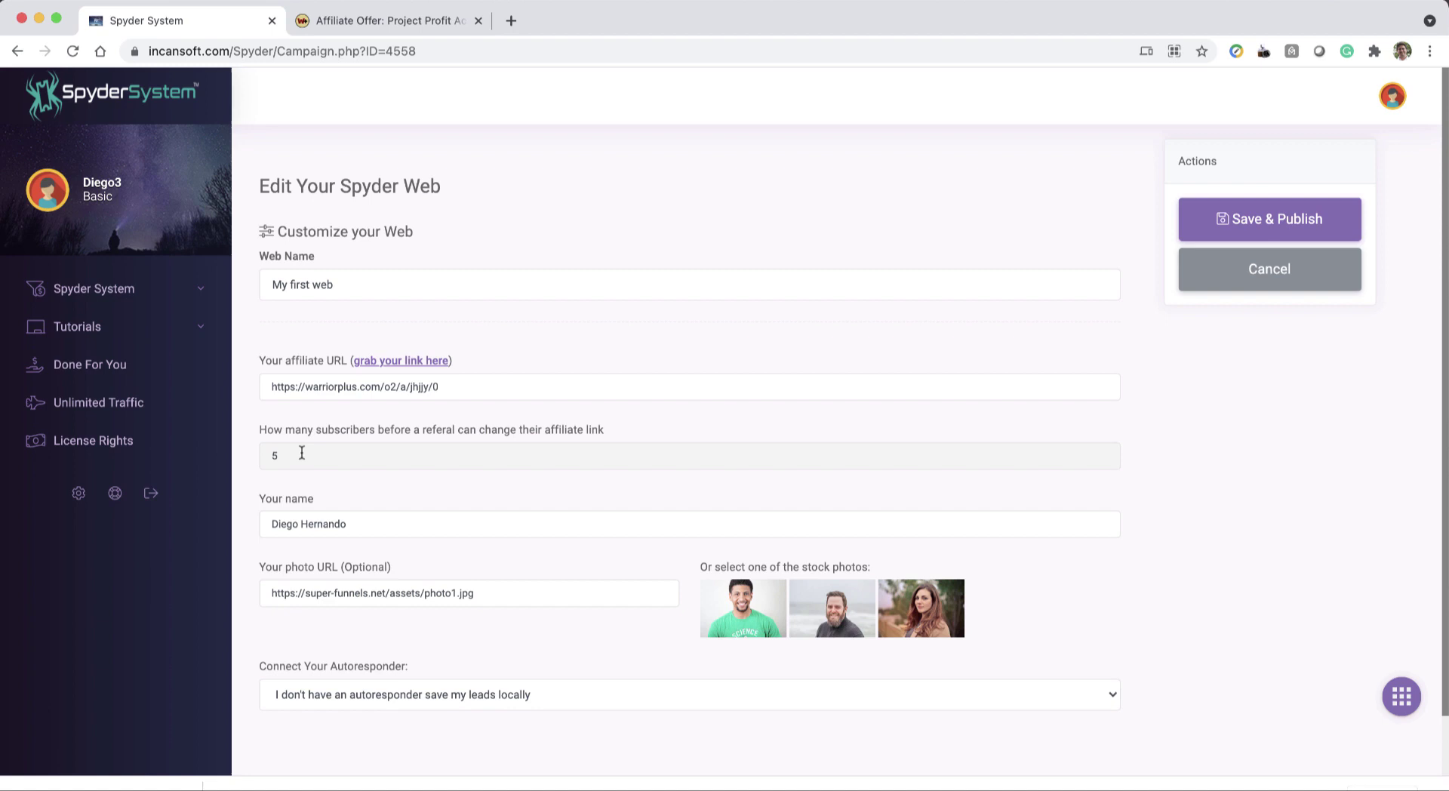
{"action": "key", "text": "BackSpace"}
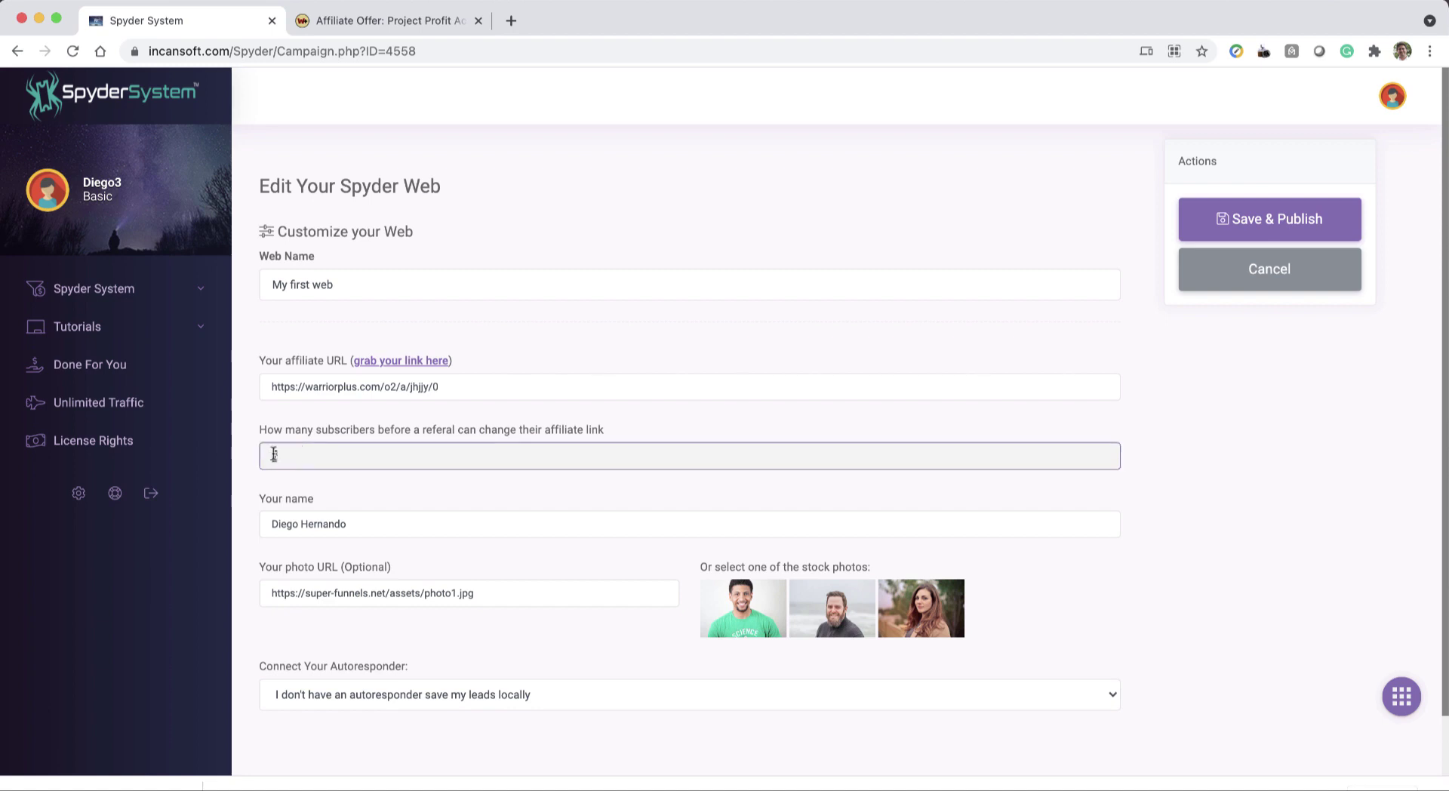
{"action": "type", "text": "5"}
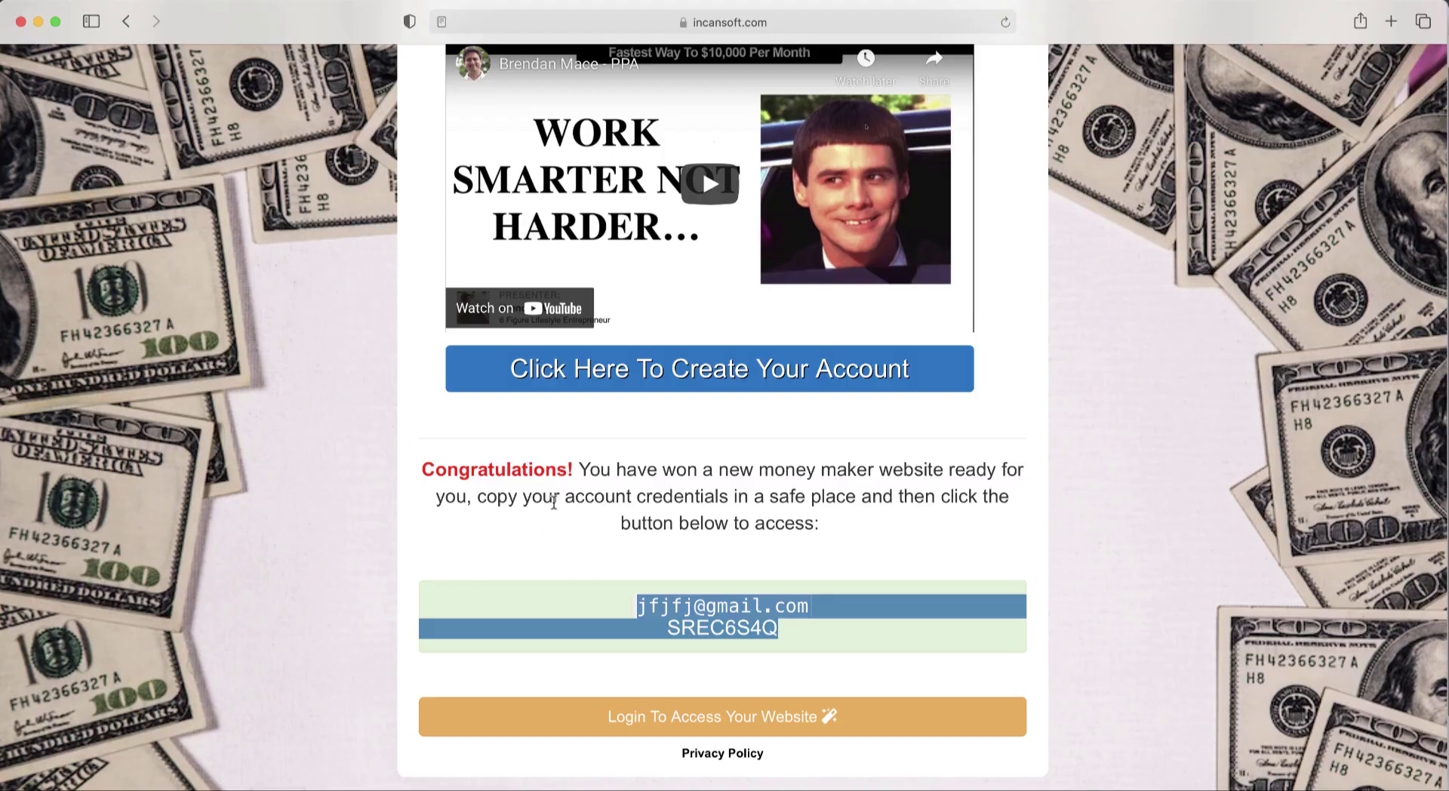
Step: Select both credential lines on the referral thank-you page
{"action": "left_click_drag", "start_coordinate": [628, 602], "coordinate": [832, 647]}
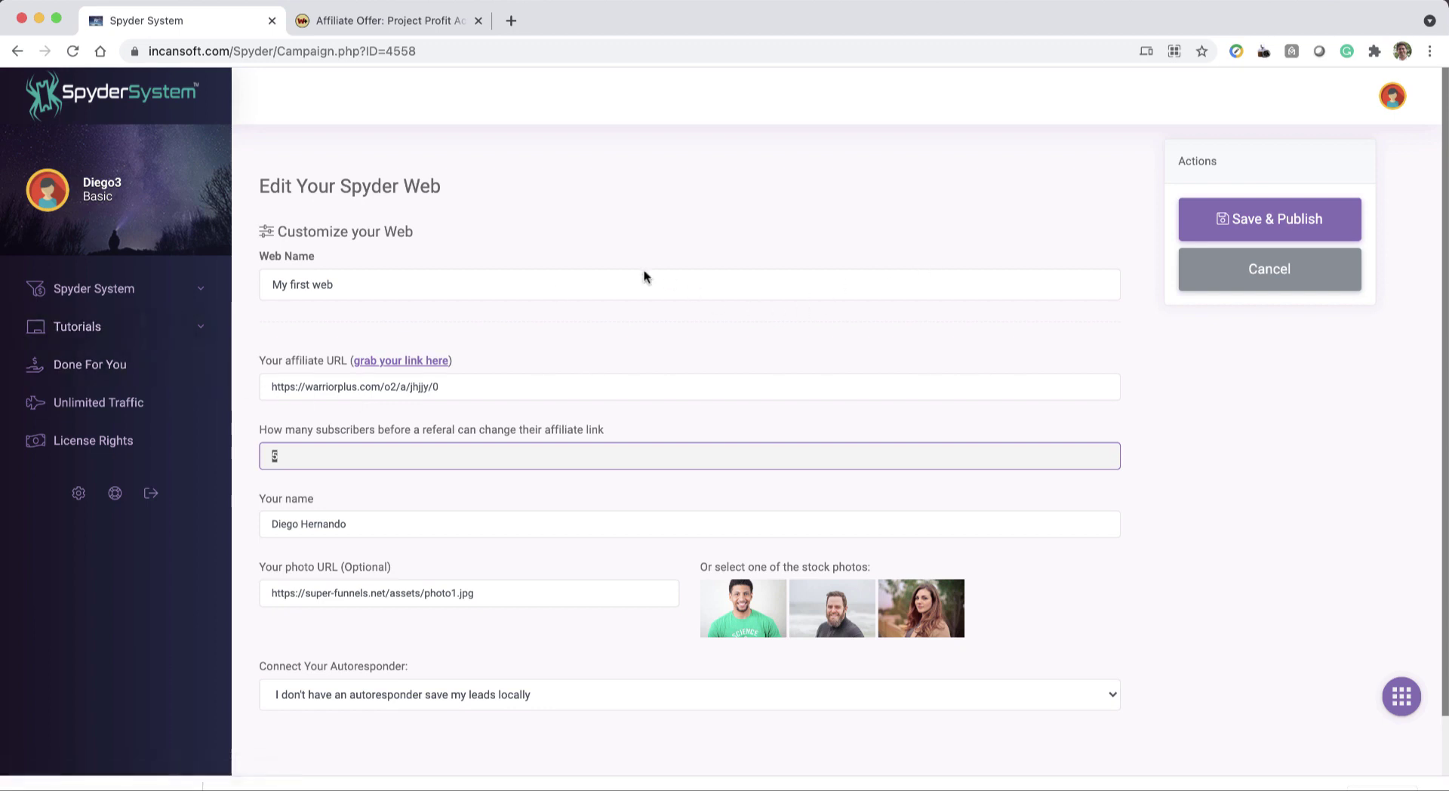
Step: Save and publish My first web, preview its thank-you page, then return to the web list
{"action": "left_click", "coordinate": [1296, 218]}
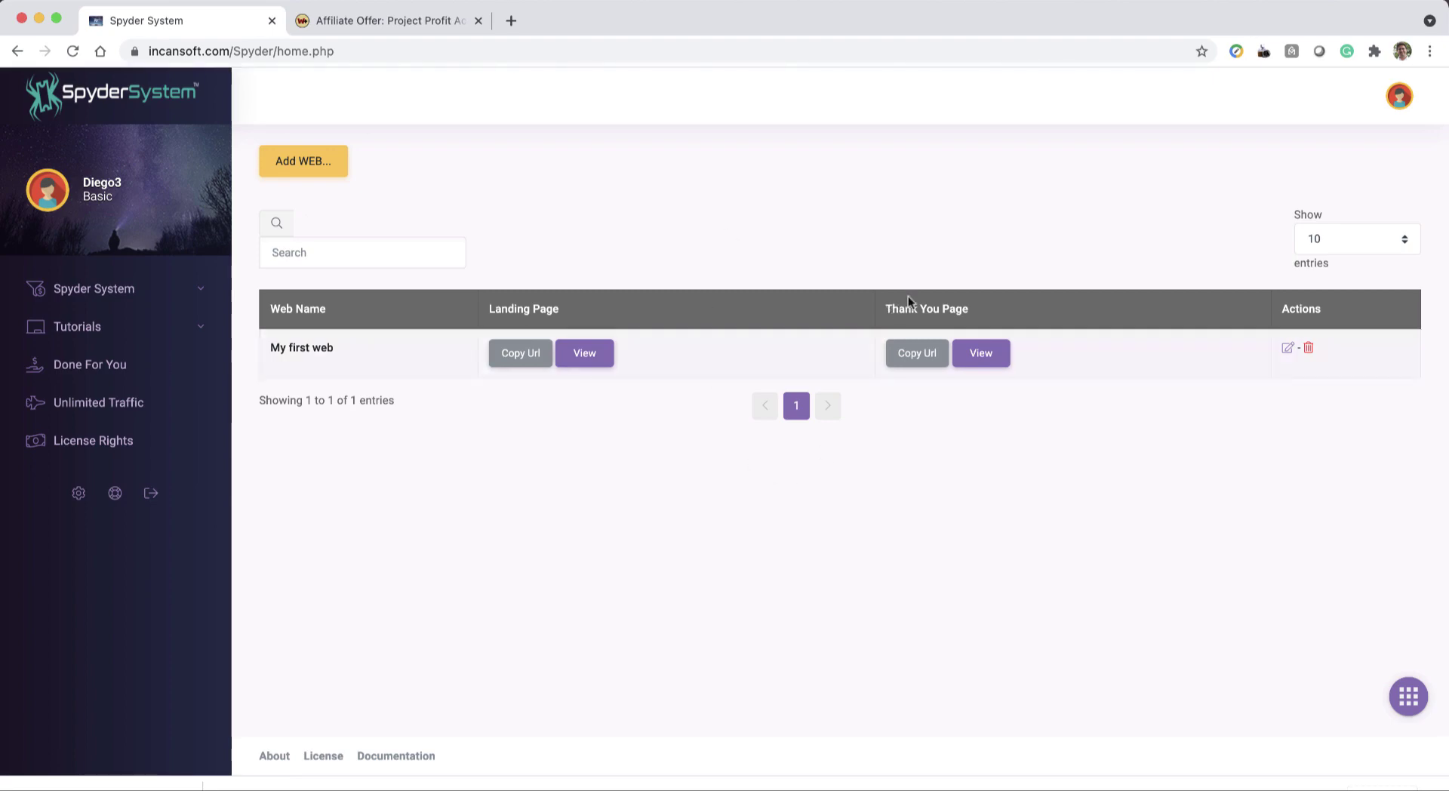
{"action": "left_click", "coordinate": [991, 361]}
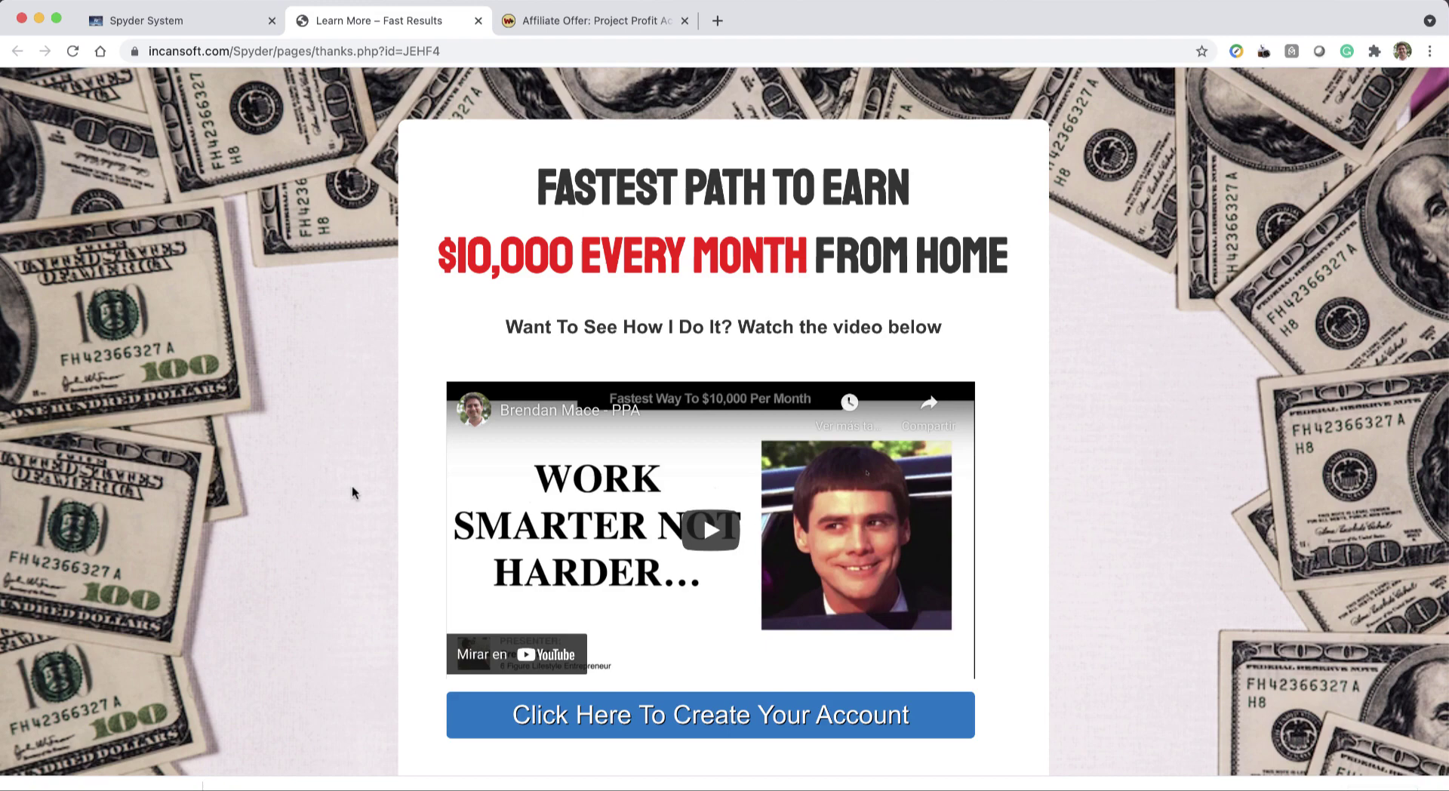
{"action": "scroll", "coordinate": [352, 487], "scroll_direction": "down", "scroll_amount": 3}
{"action": "scroll", "coordinate": [352, 488], "scroll_direction": "up", "scroll_amount": 1}
{"action": "scroll", "coordinate": [333, 446], "scroll_direction": "up", "scroll_amount": 3}
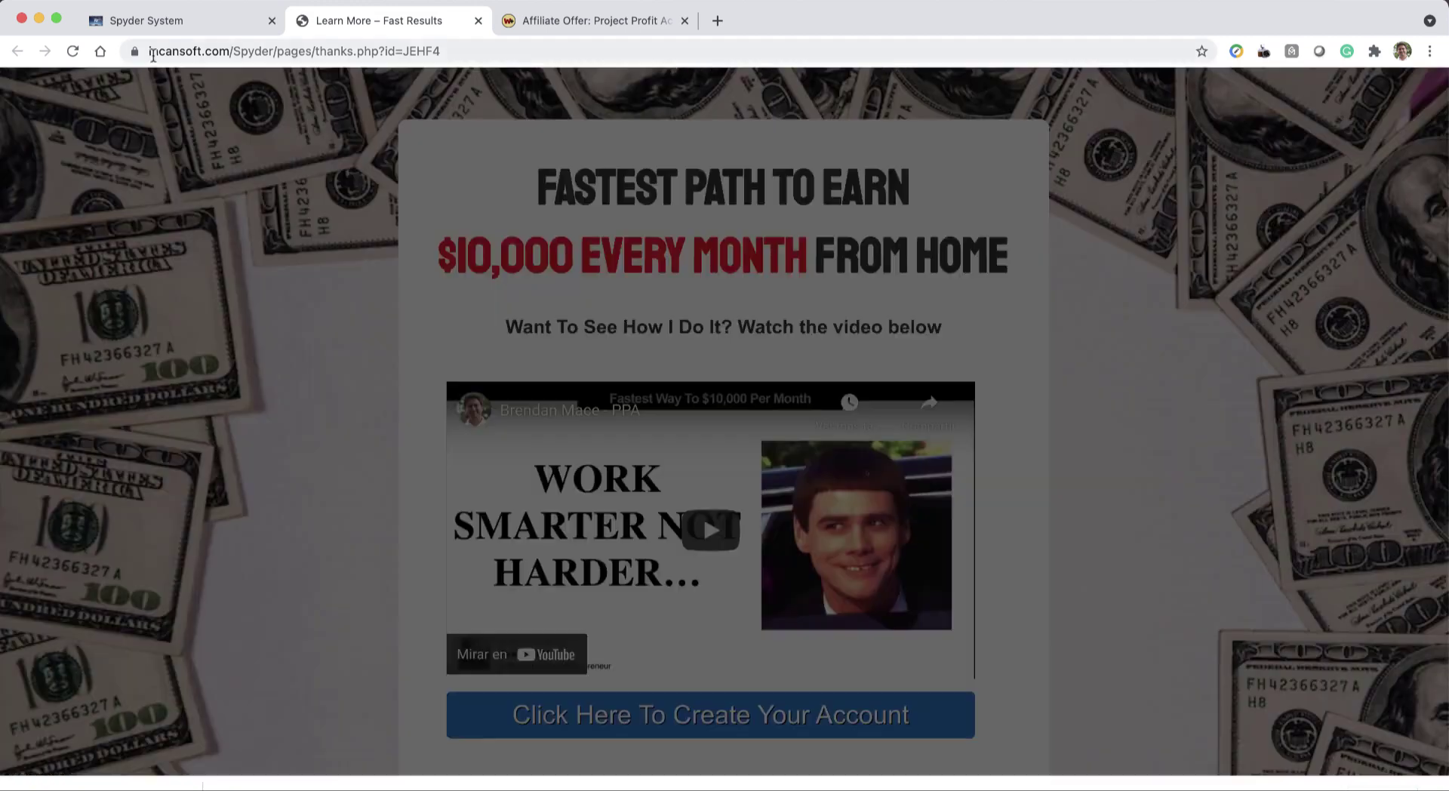
{"action": "left_click", "coordinate": [170, 26]}
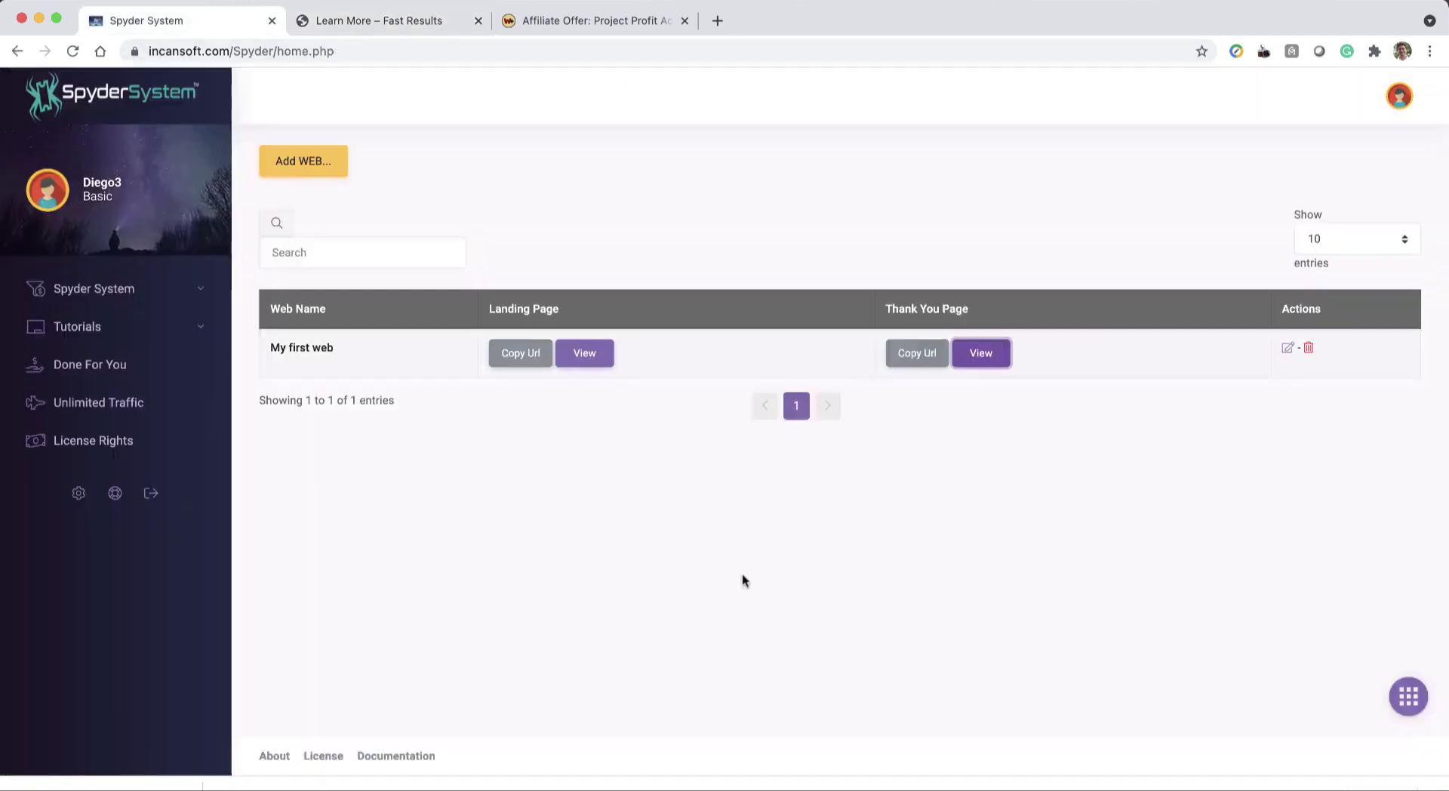